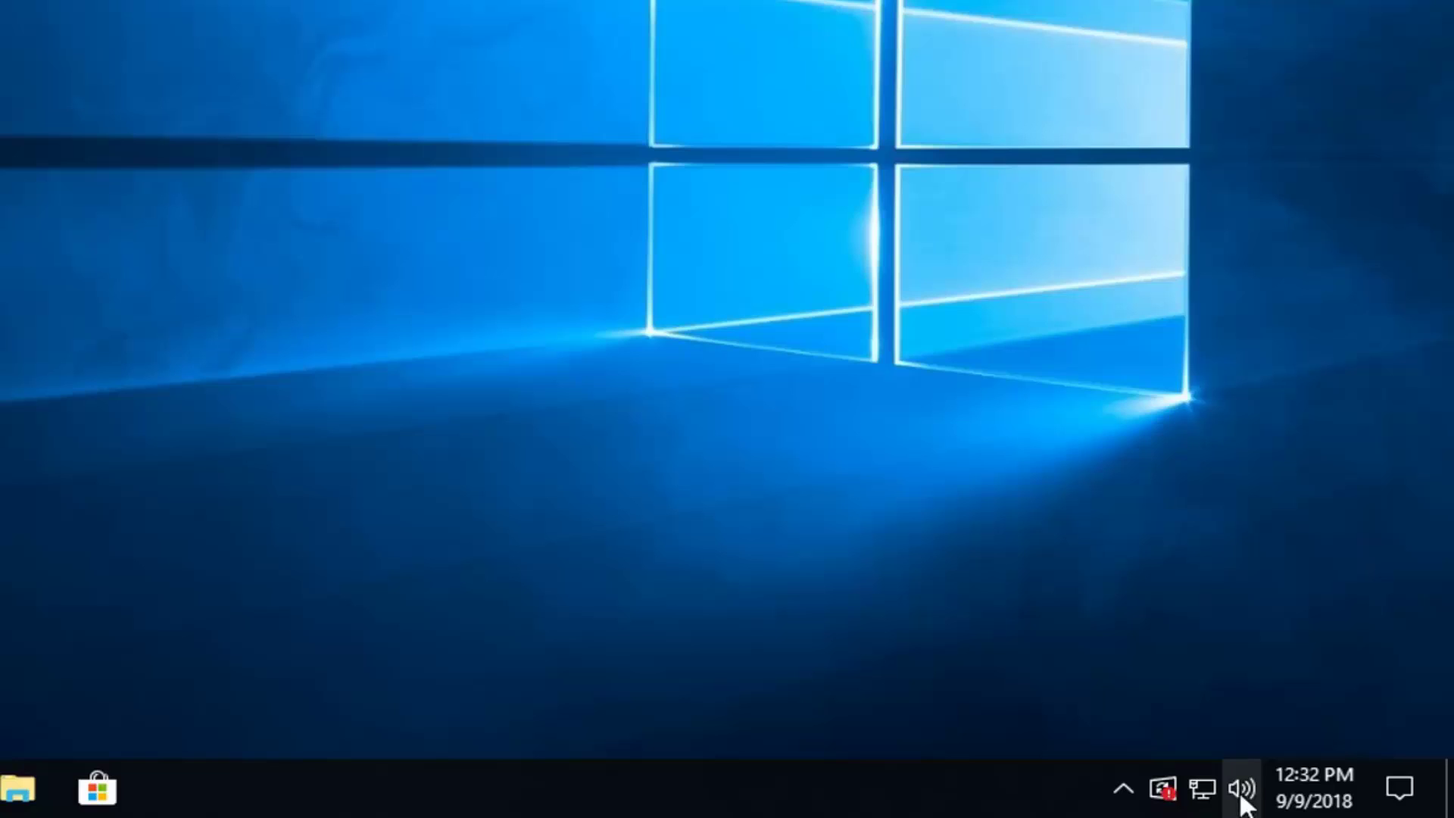
# - Set the speaker volume to 92 from the system tray flyout and dismiss it
pyautogui.click(1238, 796)
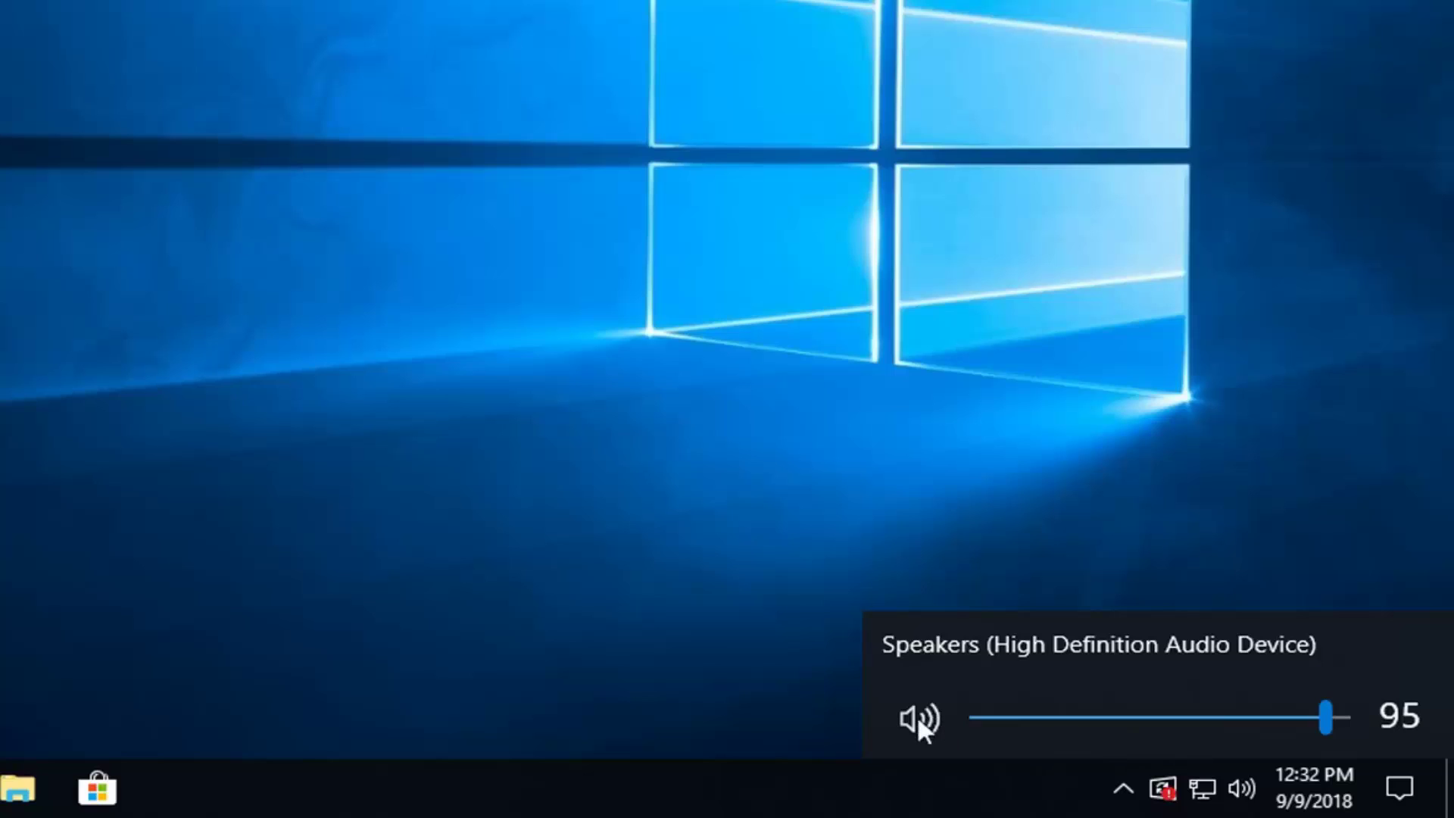
pyautogui.click(1211, 727)
pyautogui.click(1312, 727)
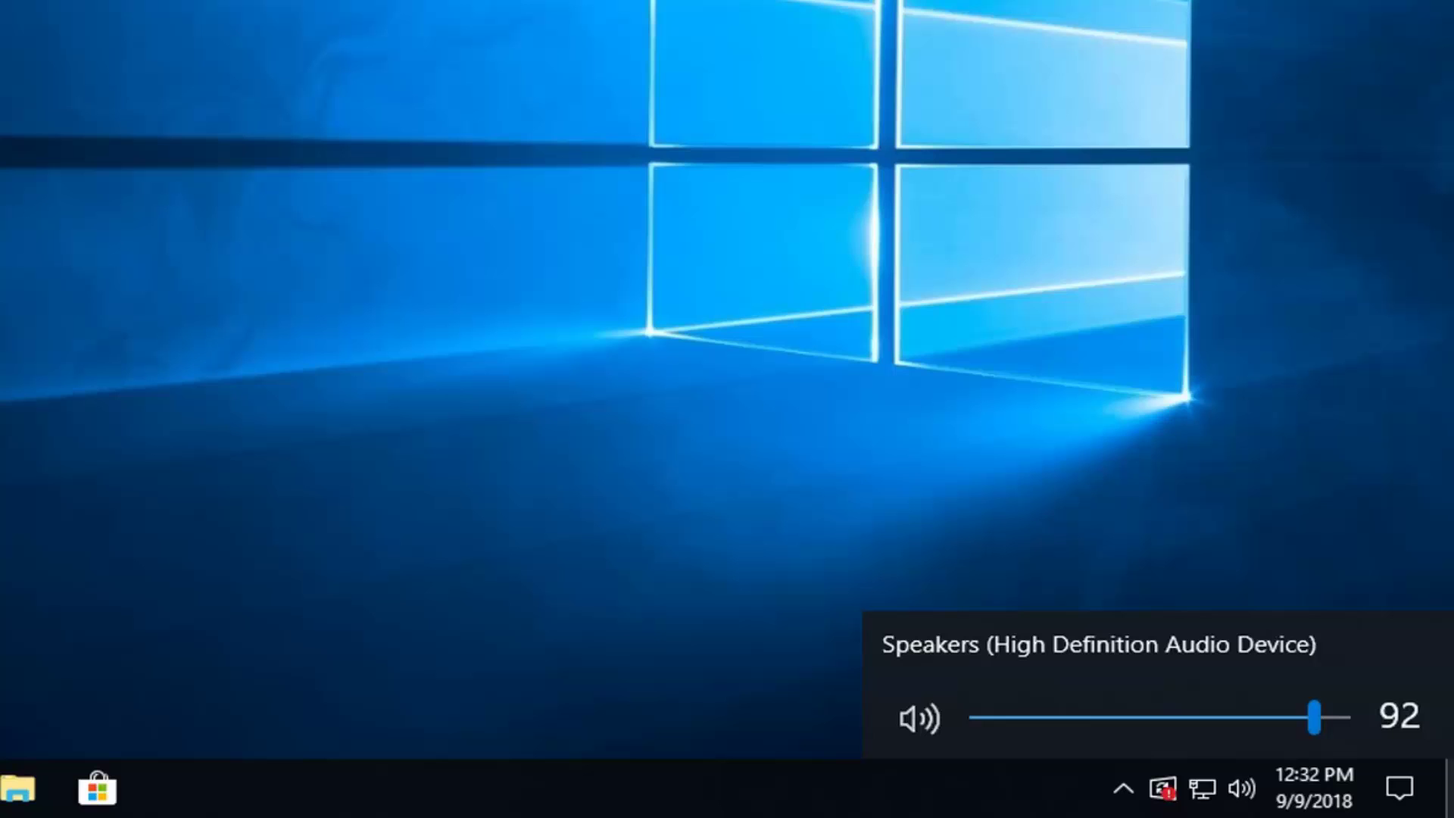
pyautogui.click(1086, 768)
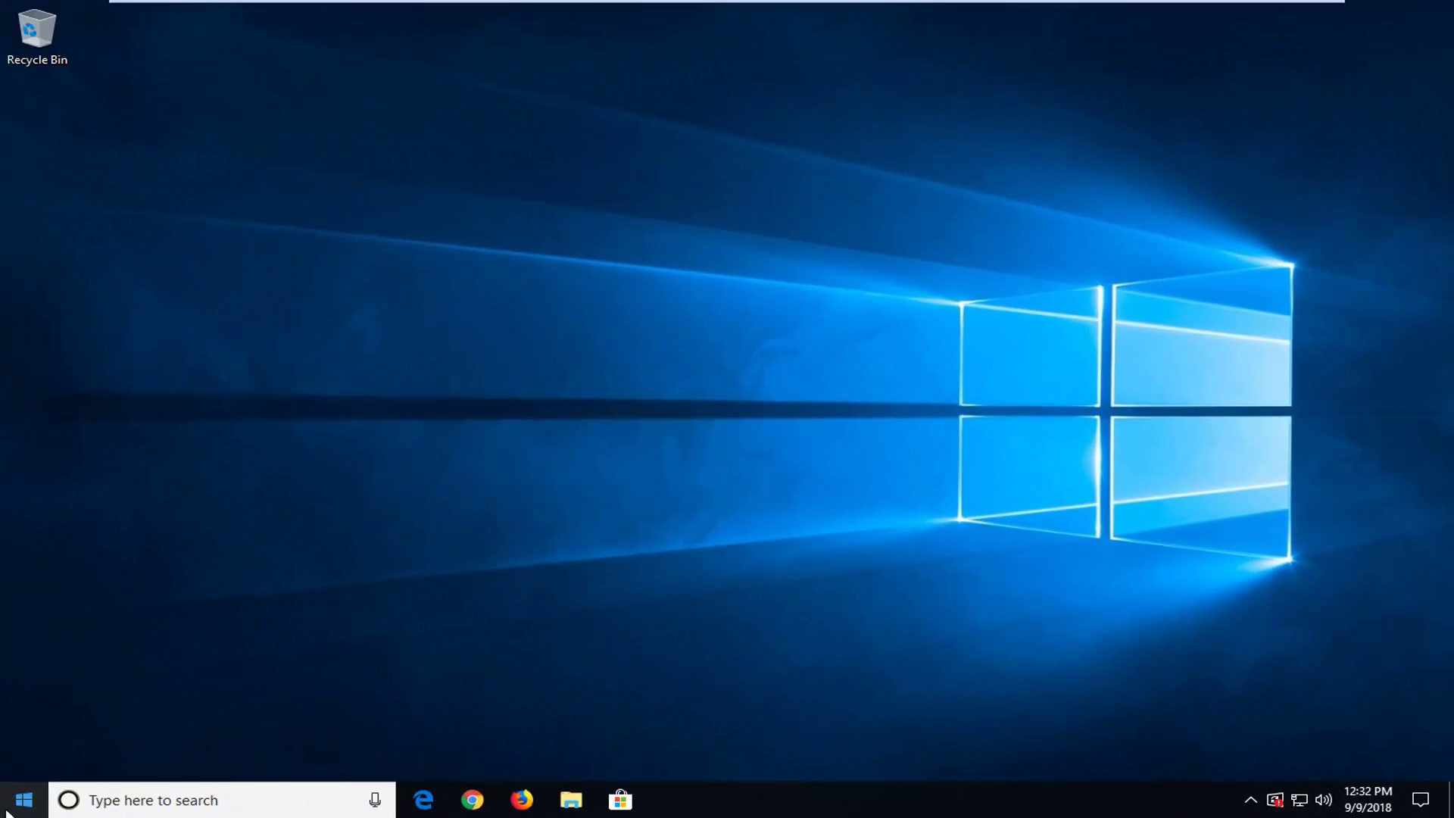
# - Launch Control Panel from Start search and keep the Large icons view
pyautogui.click(9, 805)
pyautogui.write('contro')
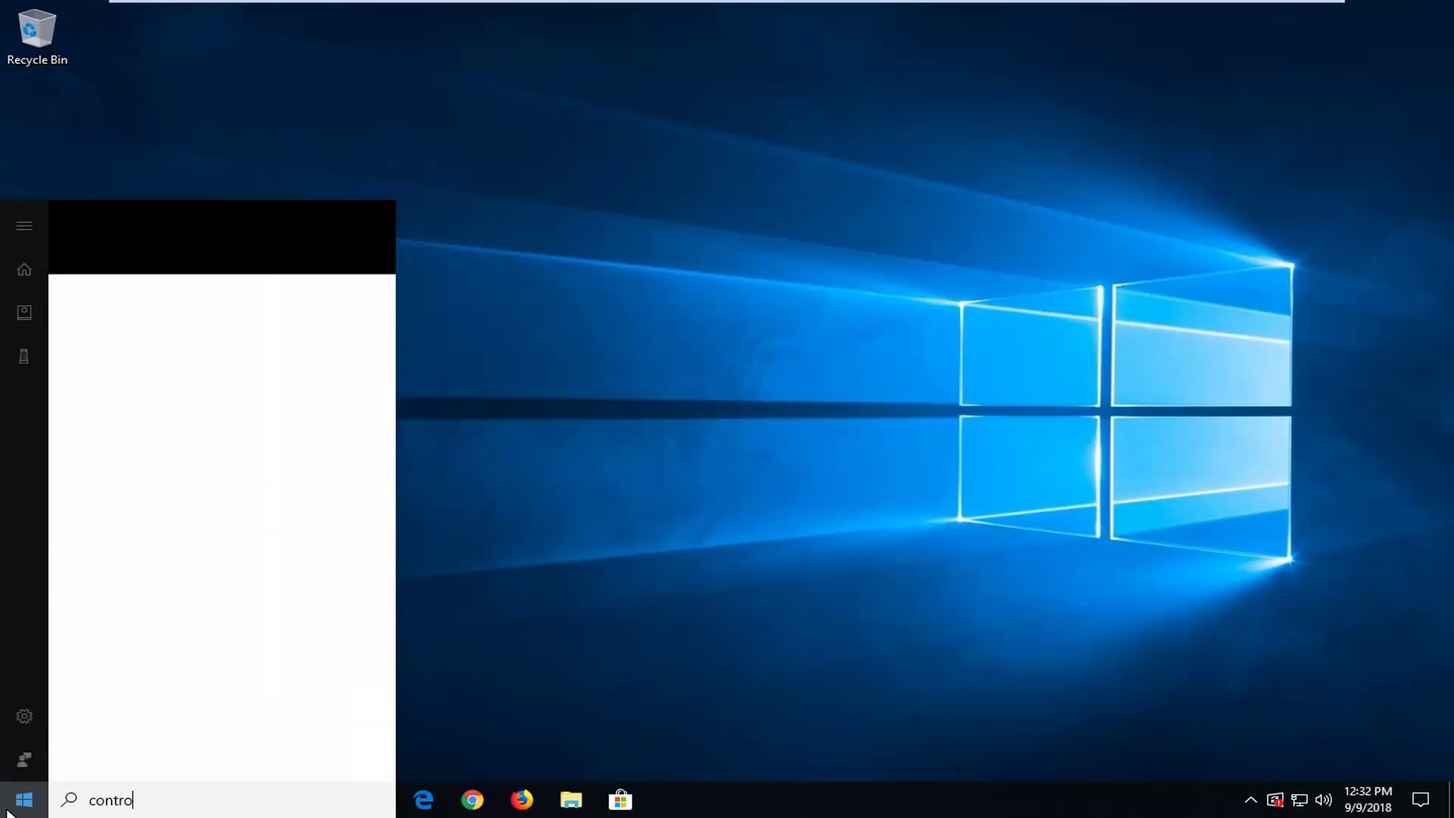
pyautogui.write('l panel')
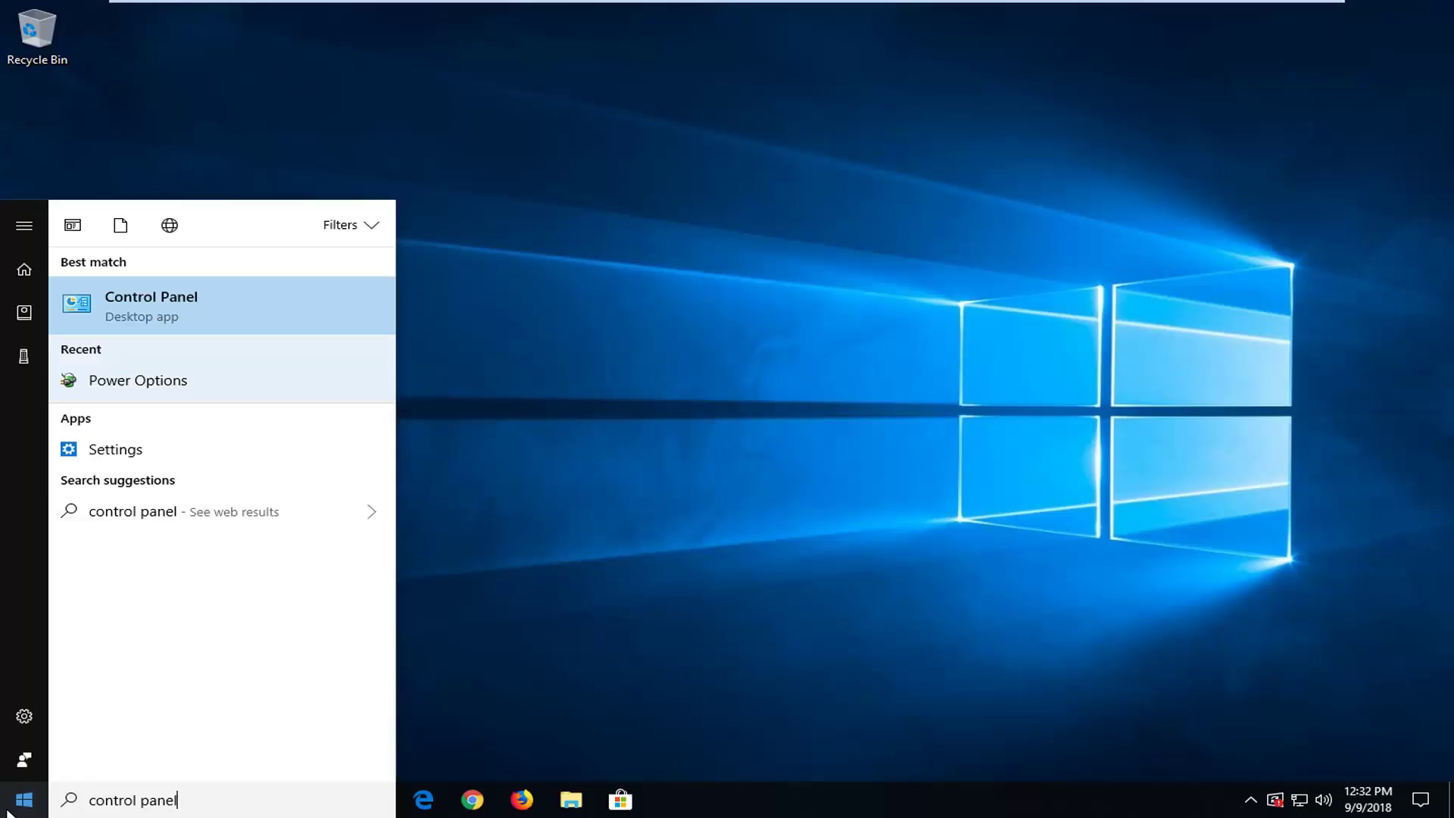
pyautogui.click(168, 318)
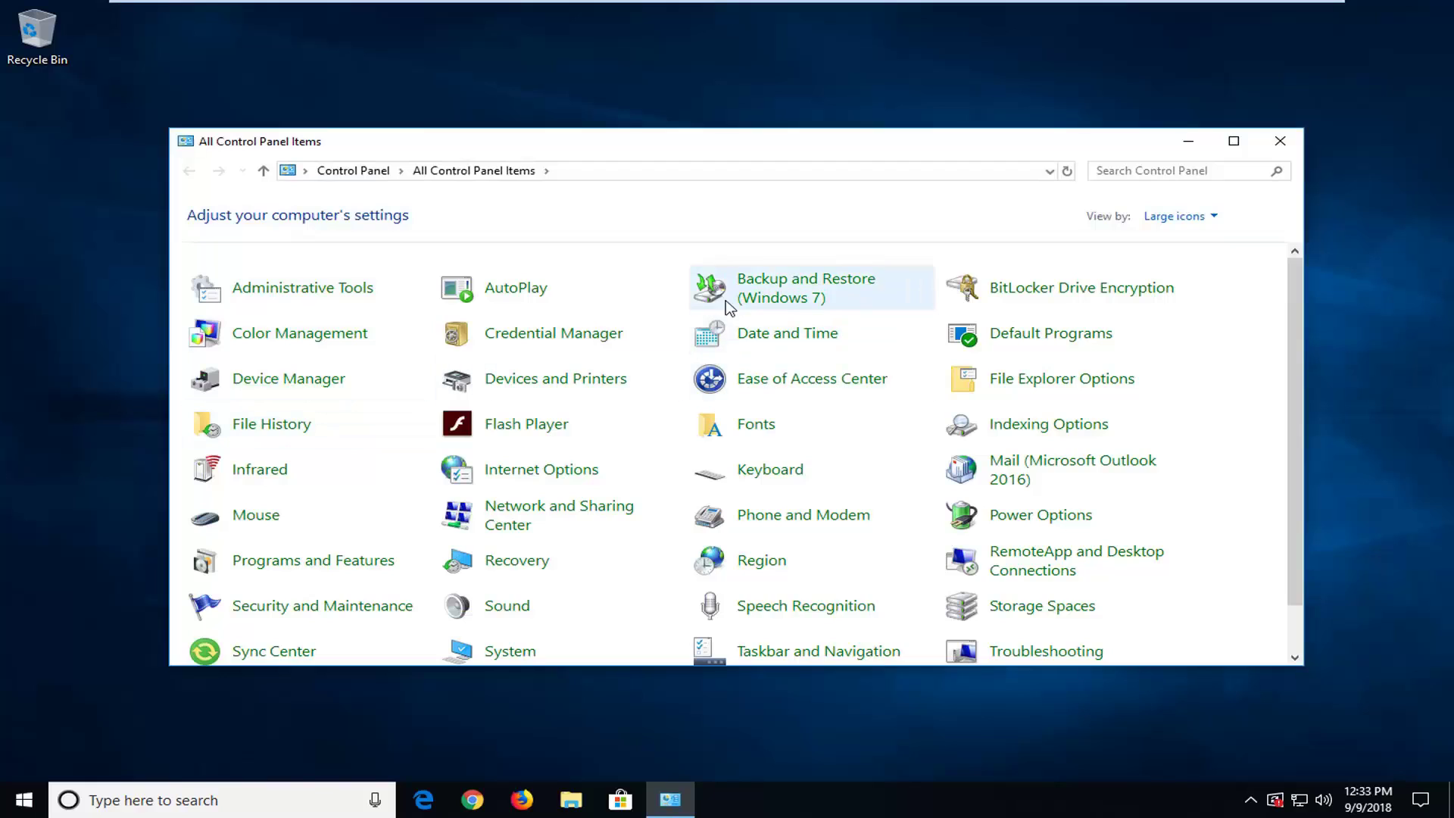
pyautogui.click(701, 332)
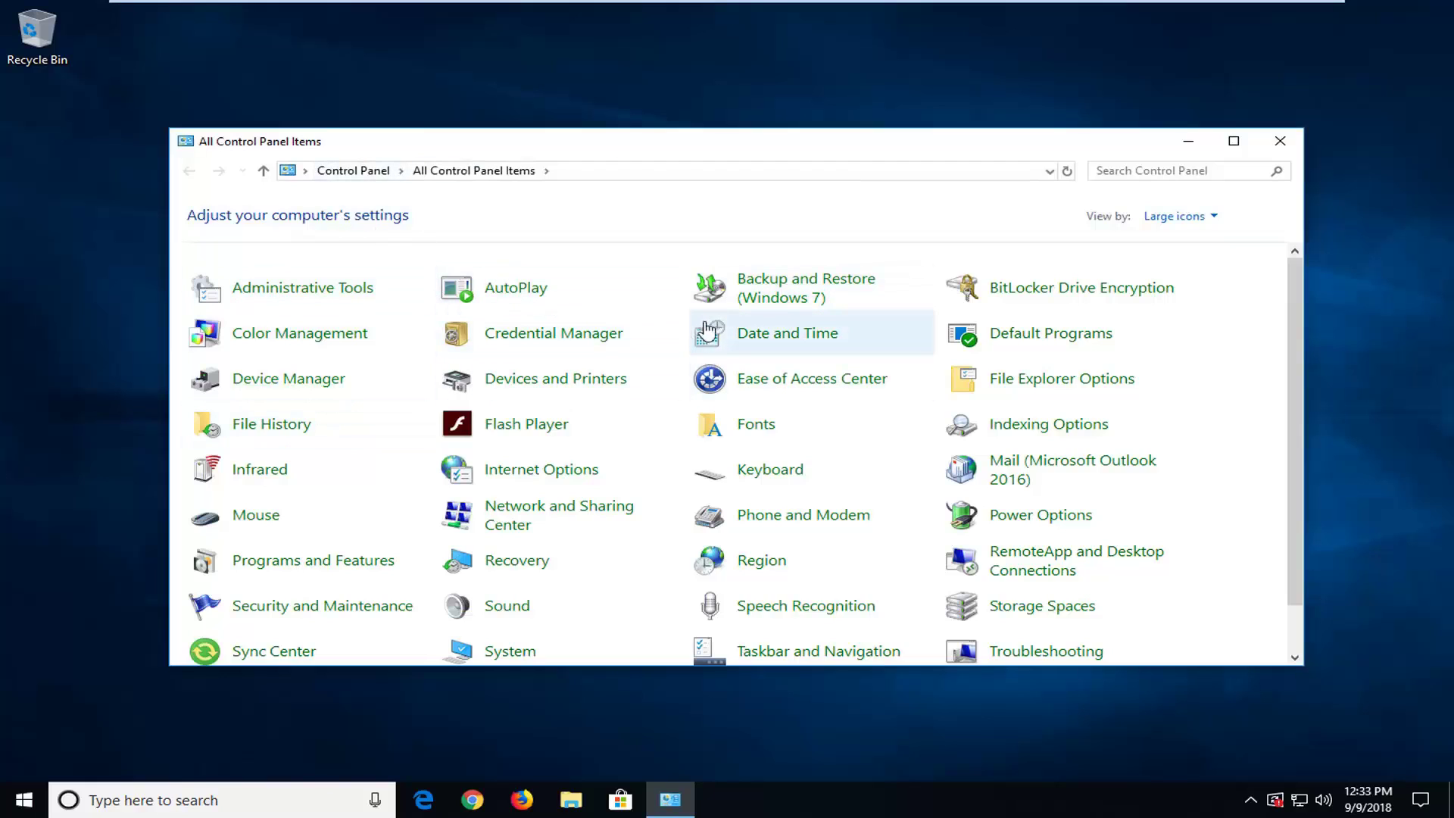
pyautogui.click(1179, 216)
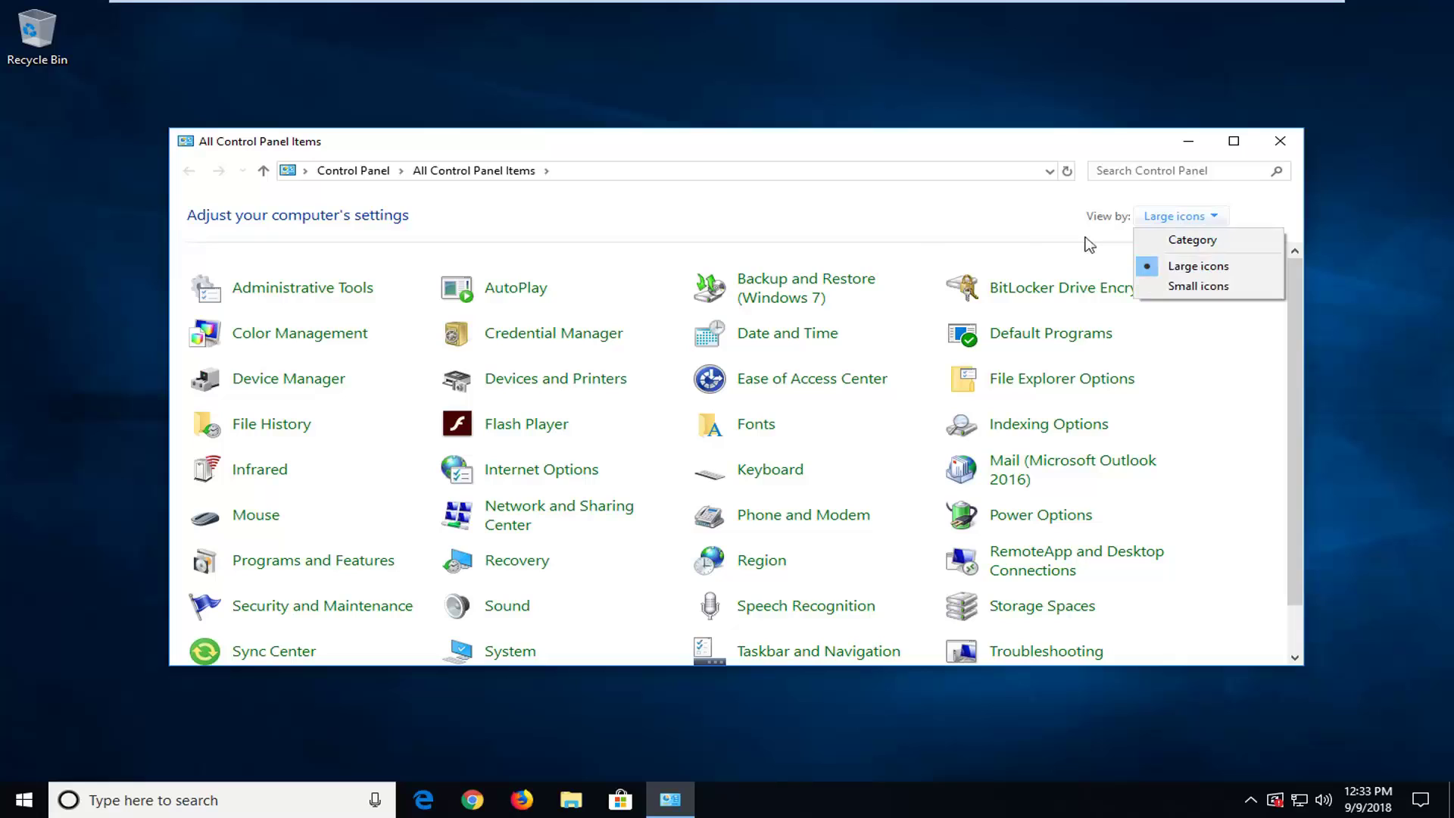
pyautogui.click(920, 255)
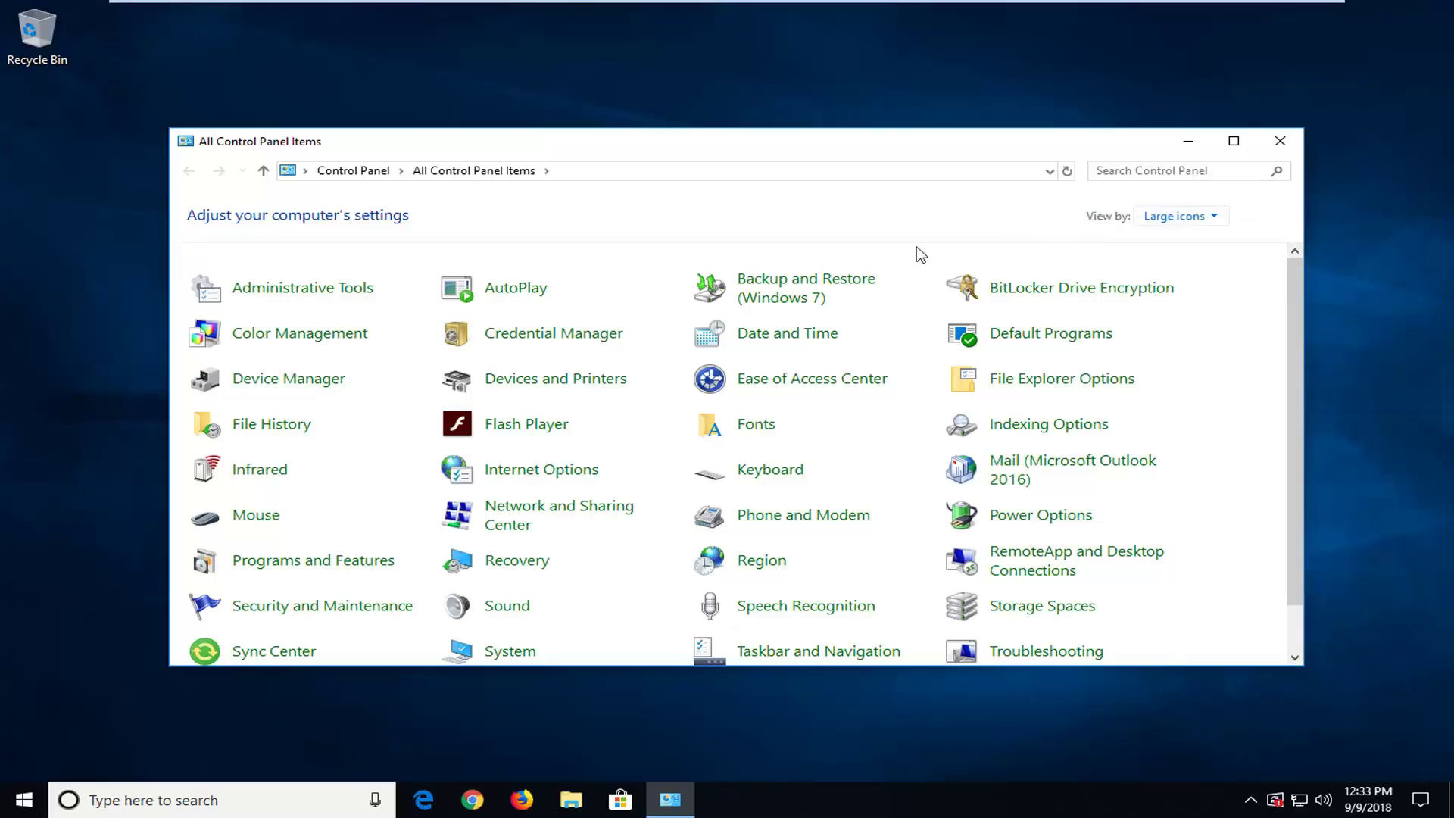
# - Bring up the Sound dialog and look over the Speakers playback device
pyautogui.click(499, 614)
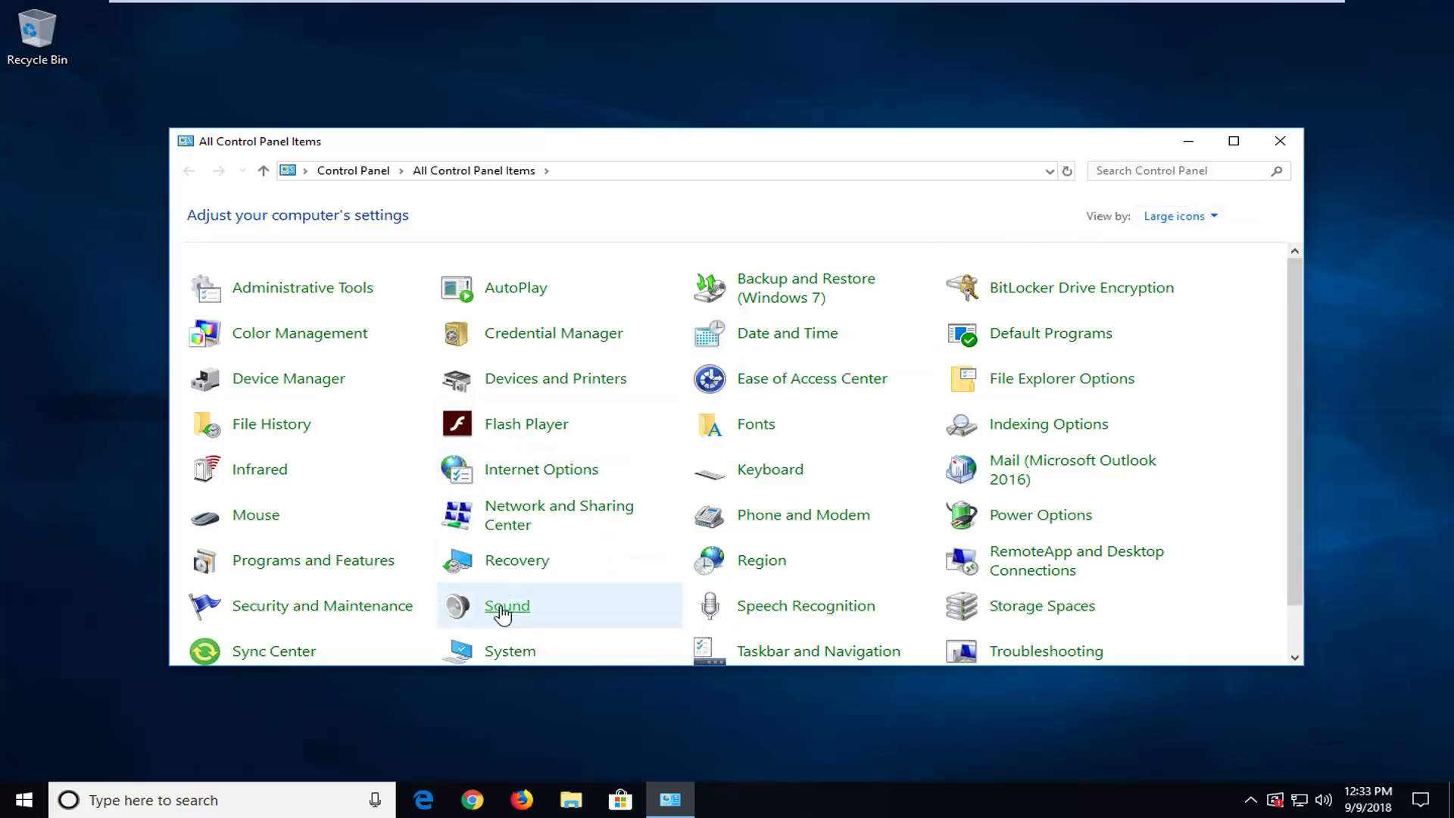
pyautogui.moveTo(204, 41)
pyautogui.mouseDown()
pyautogui.moveTo(641, 146)
pyautogui.moveTo(676, 168)
pyautogui.mouseUp()
pyautogui.click(670, 271)
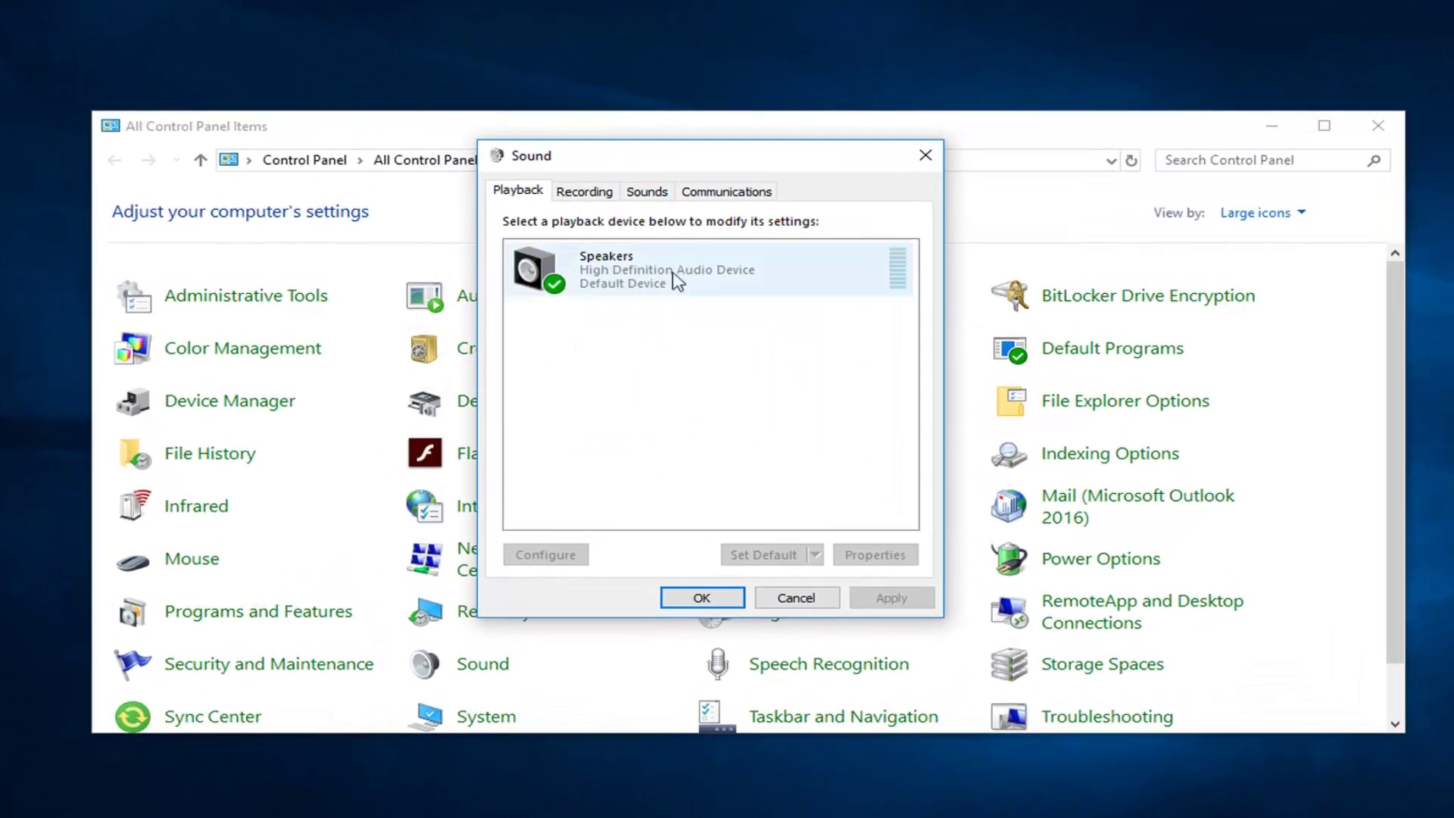
pyautogui.click(588, 290)
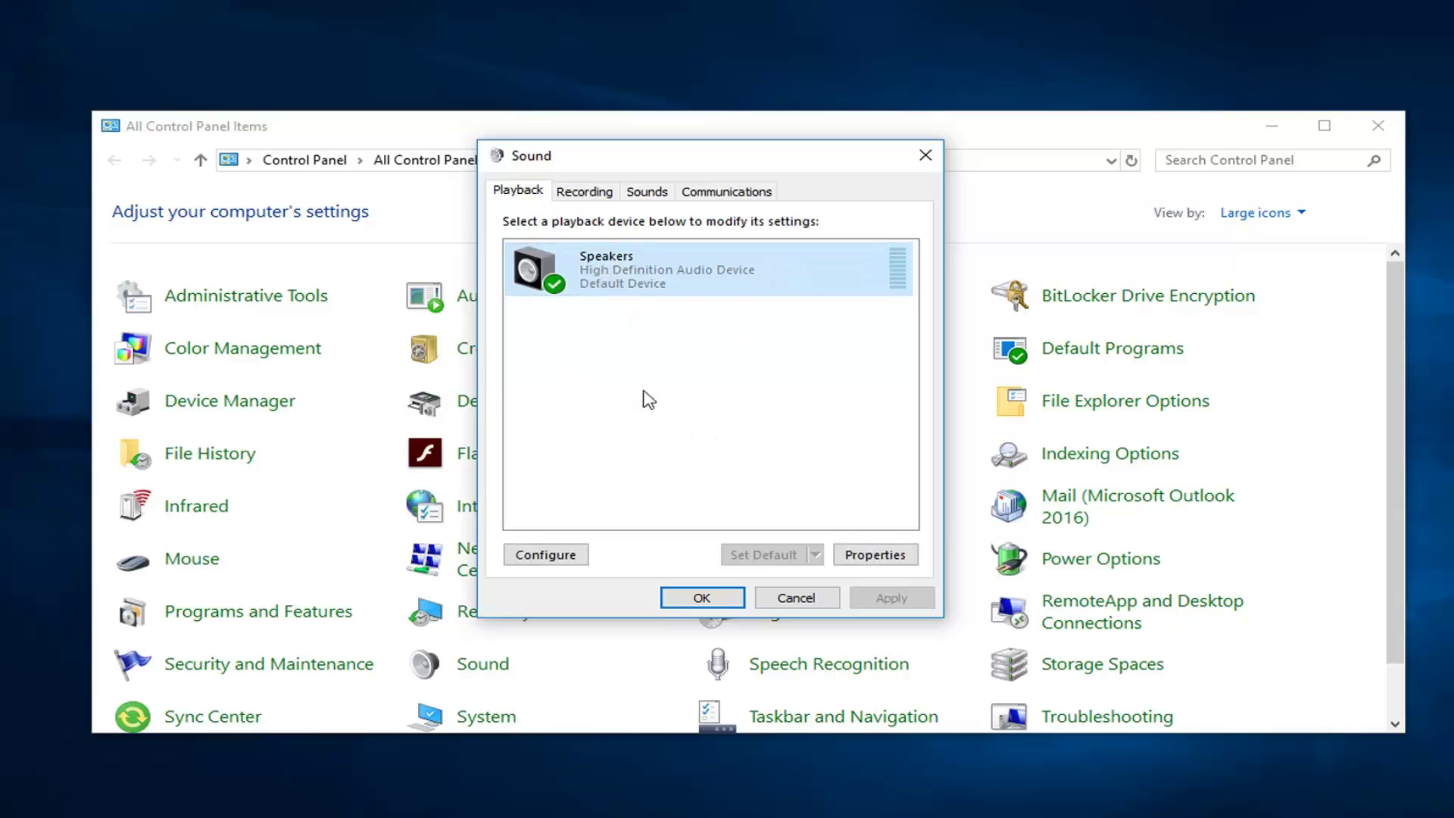
pyautogui.click(586, 356)
pyautogui.rightClick(591, 374)
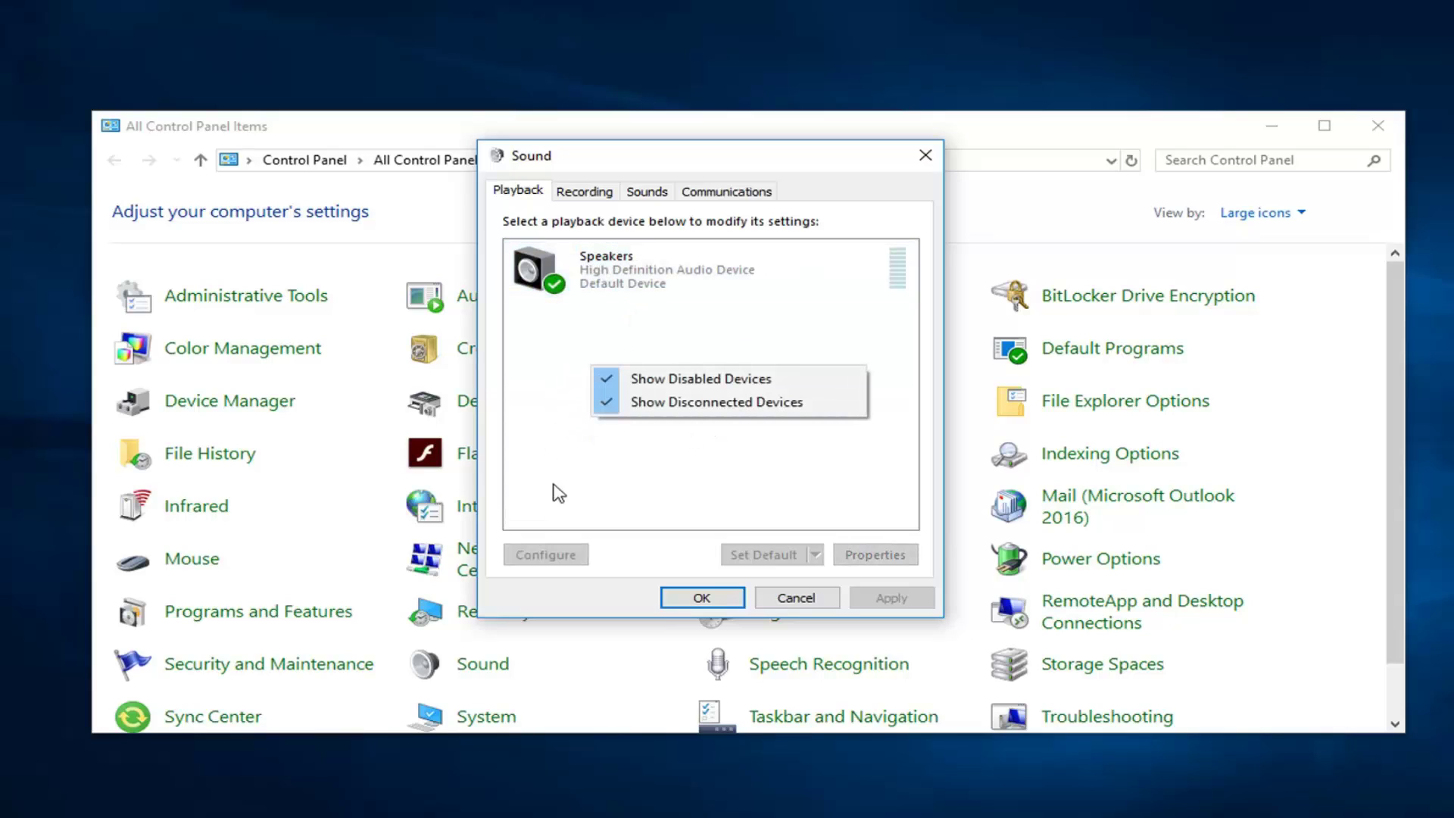
pyautogui.click(542, 459)
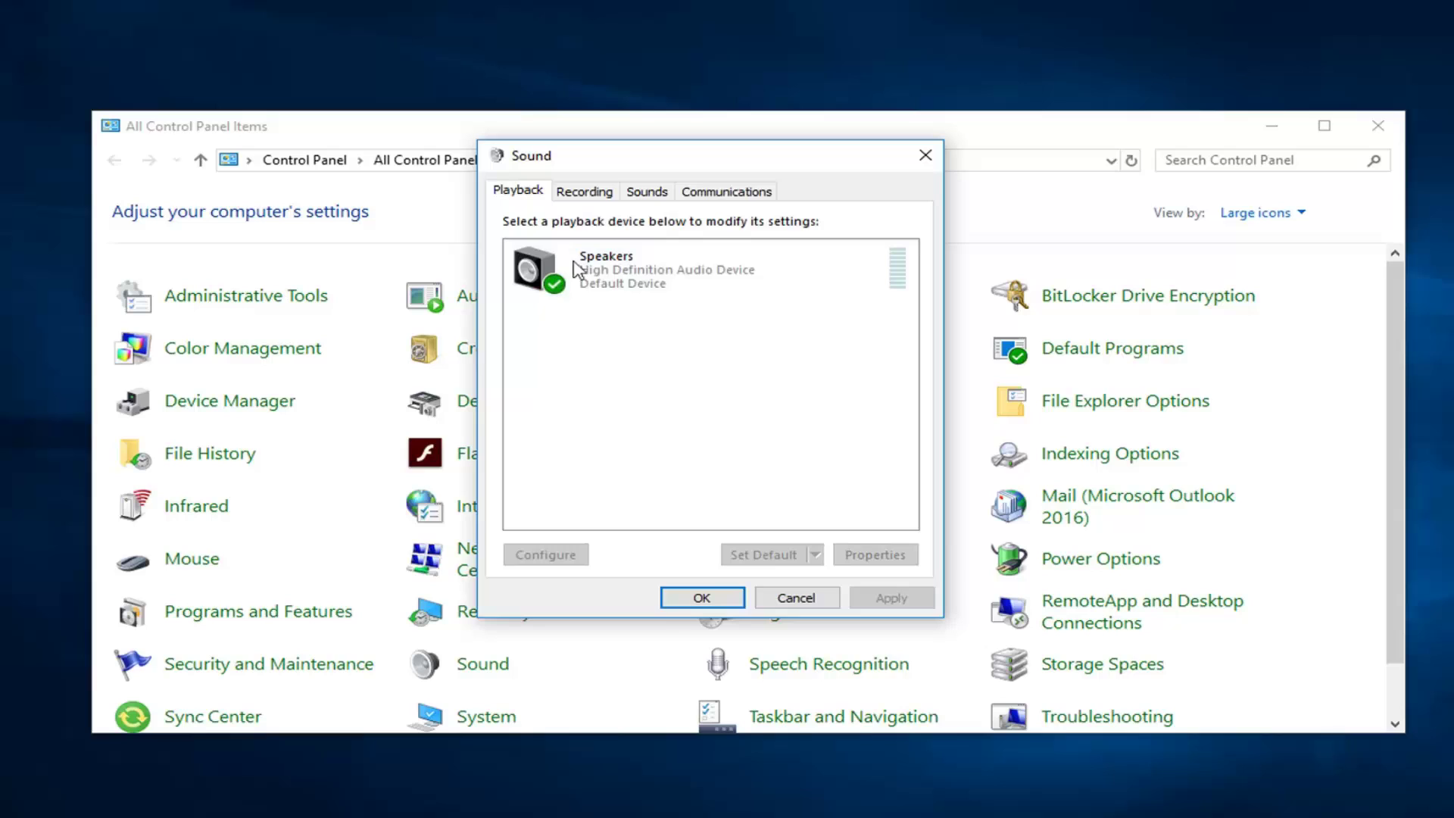
# - Set communications activity to Do nothing, apply it and close the Sound dialog
pyautogui.click(587, 198)
pyautogui.click(635, 196)
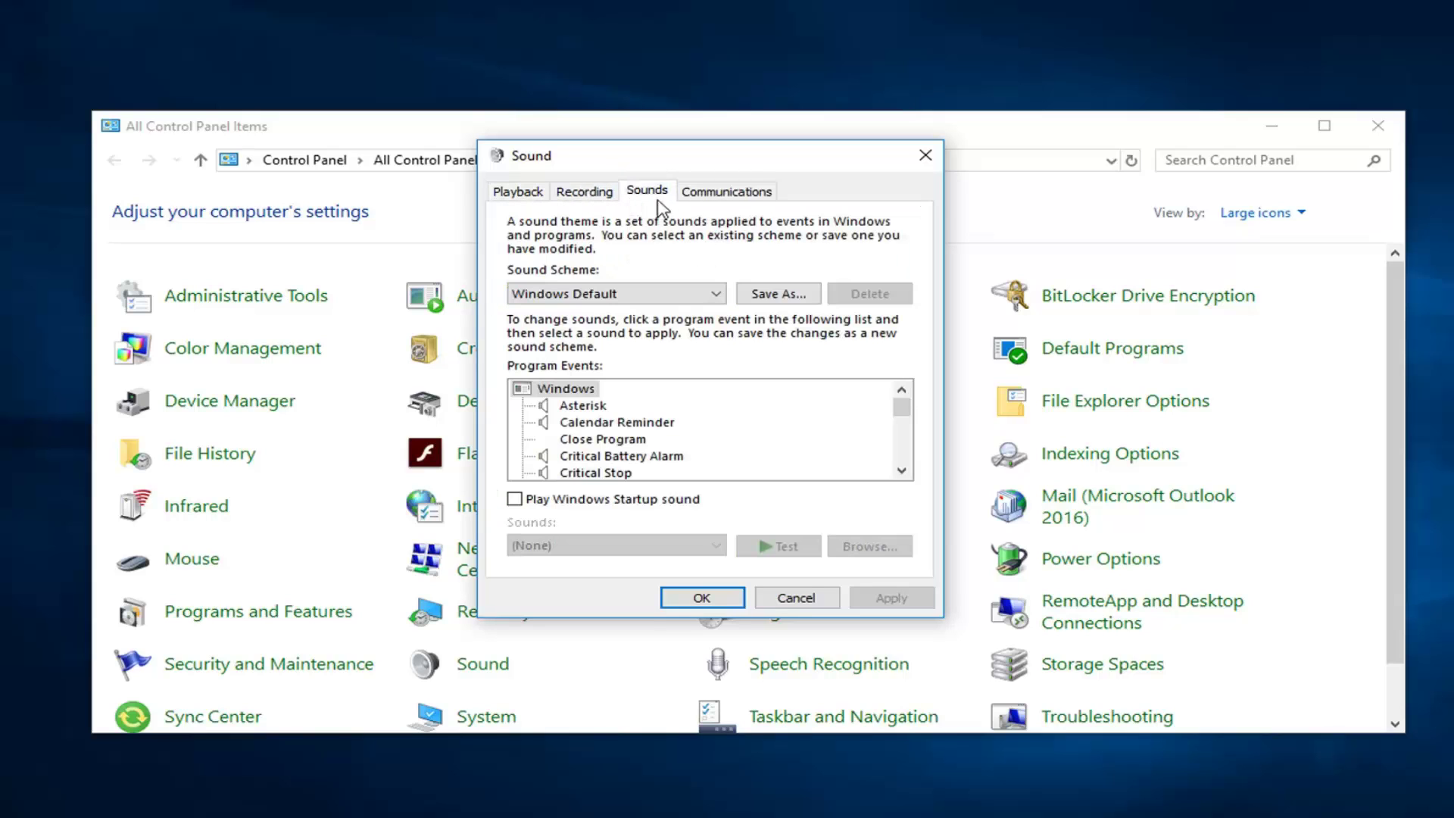
pyautogui.click(720, 193)
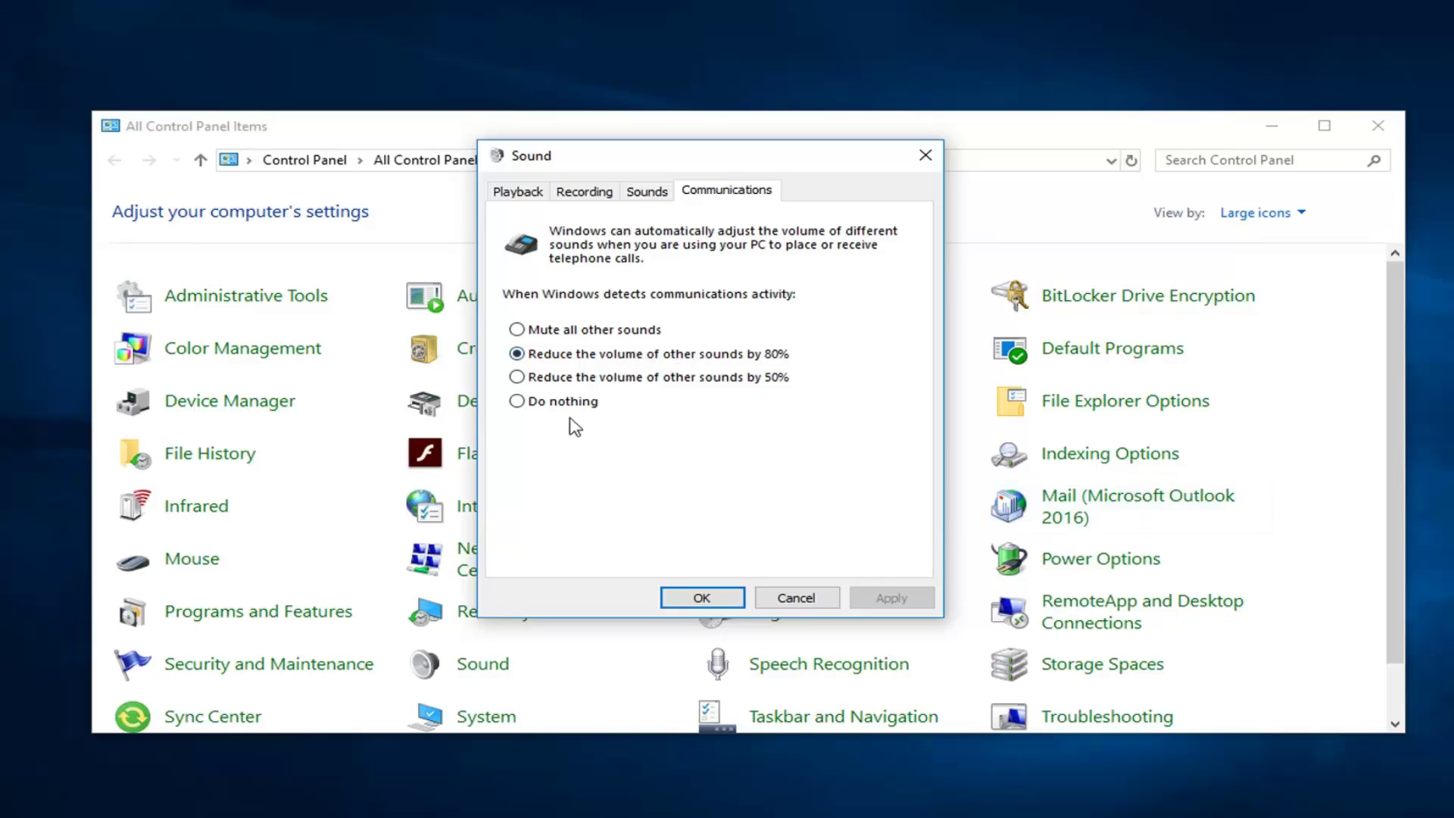
pyautogui.click(529, 401)
pyautogui.click(880, 594)
pyautogui.click(688, 595)
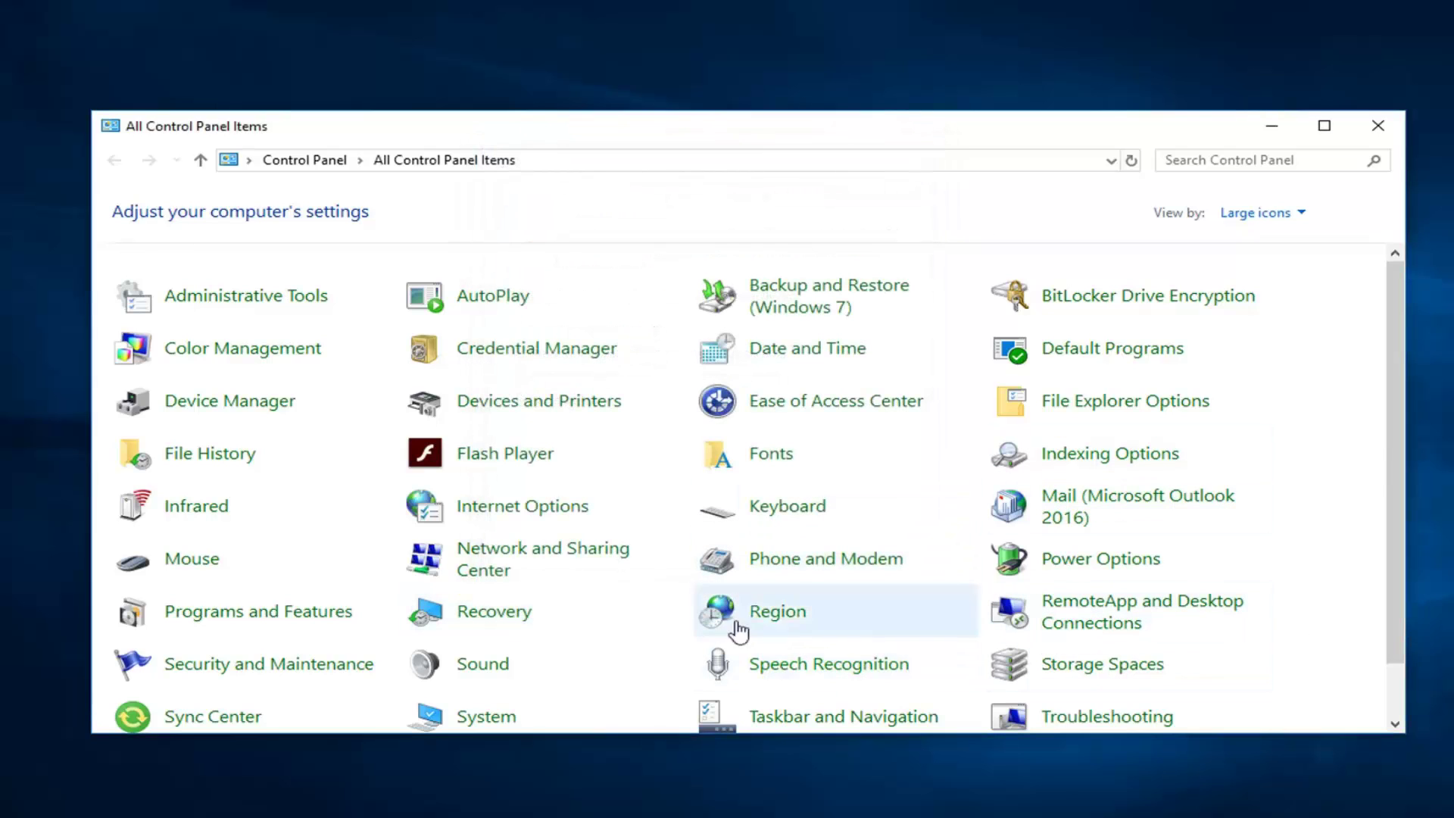
# - Reopen the Sound dialog and bring up the Speakers properties
pyautogui.click(482, 676)
pyautogui.moveTo(251, 46); pyautogui.dragTo(742, 132)
pyautogui.click(582, 157)
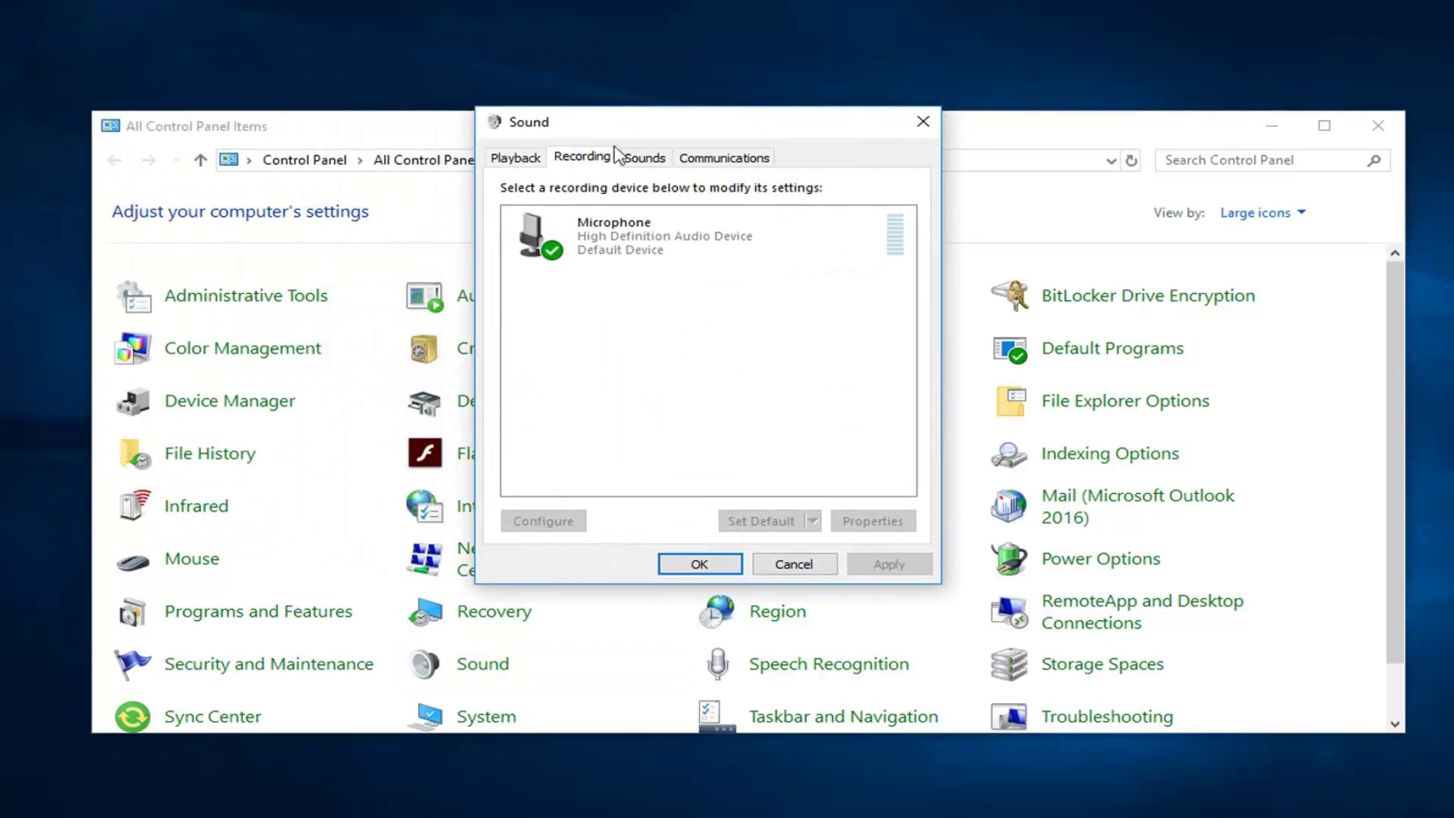
pyautogui.click(516, 157)
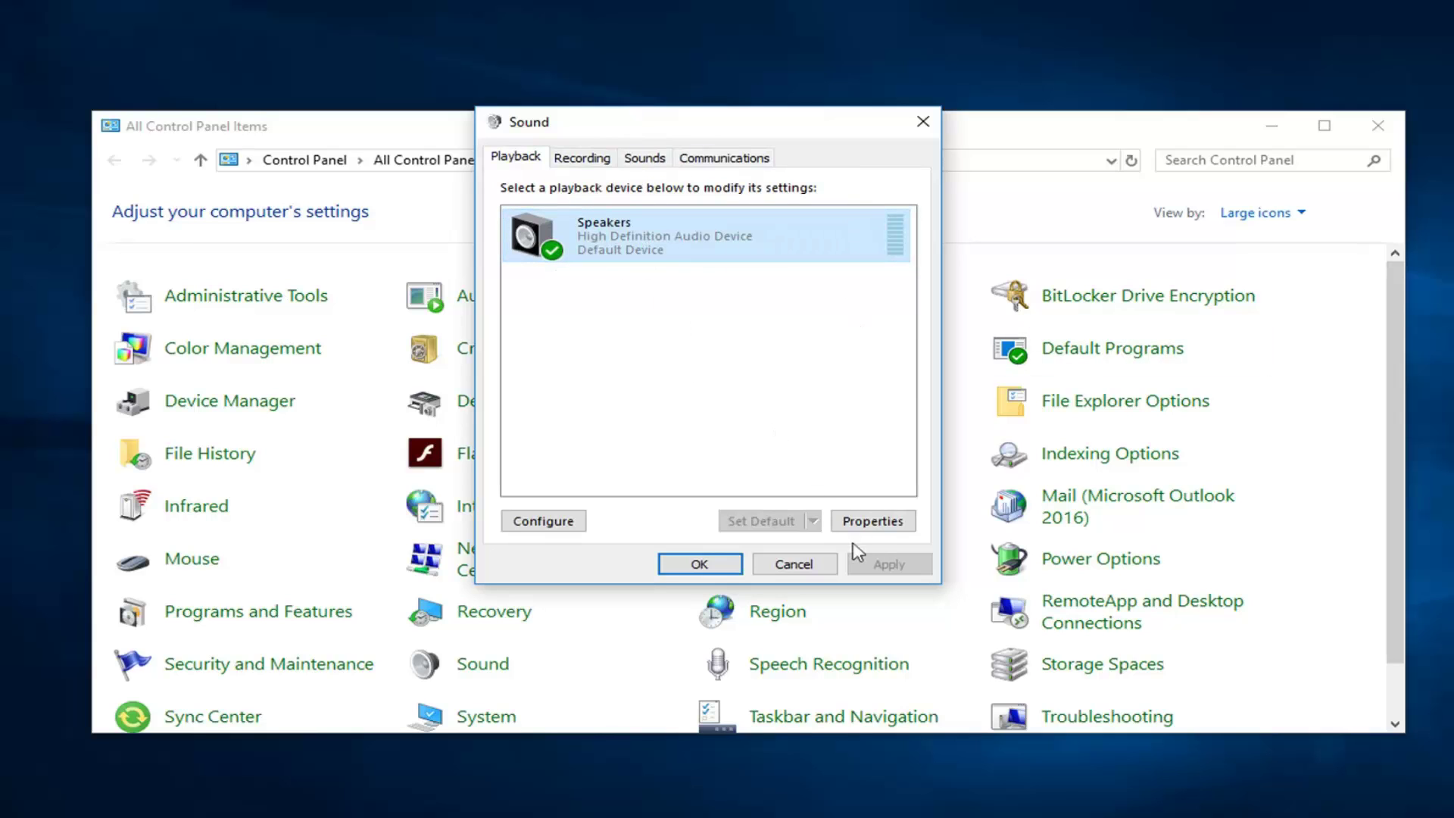
pyautogui.click(869, 521)
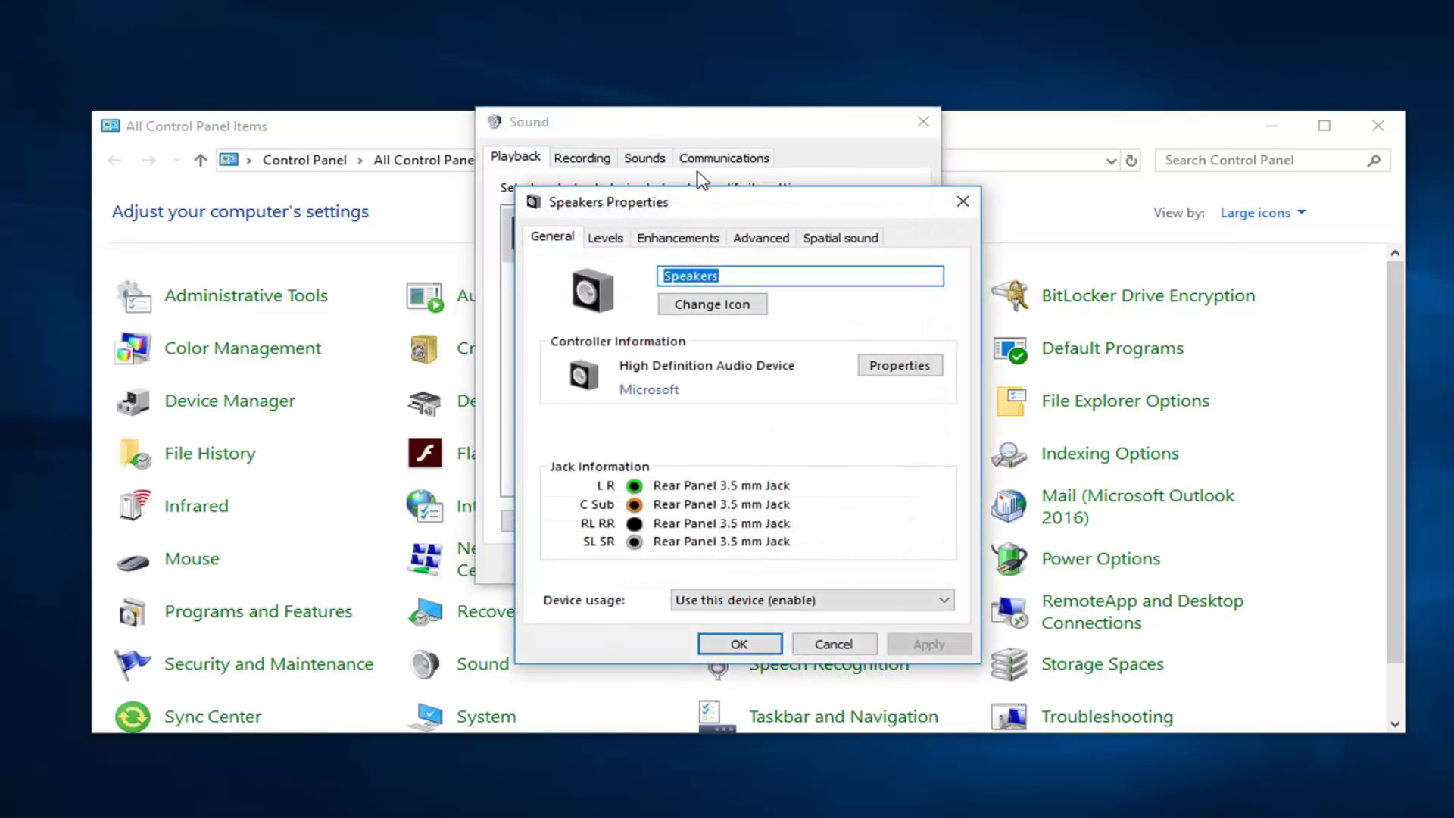
pyautogui.moveTo(728, 203); pyautogui.dragTo(686, 130)
# - Browse the Speakers properties tabs and nudge the level from 92 to 93
pyautogui.click(626, 180)
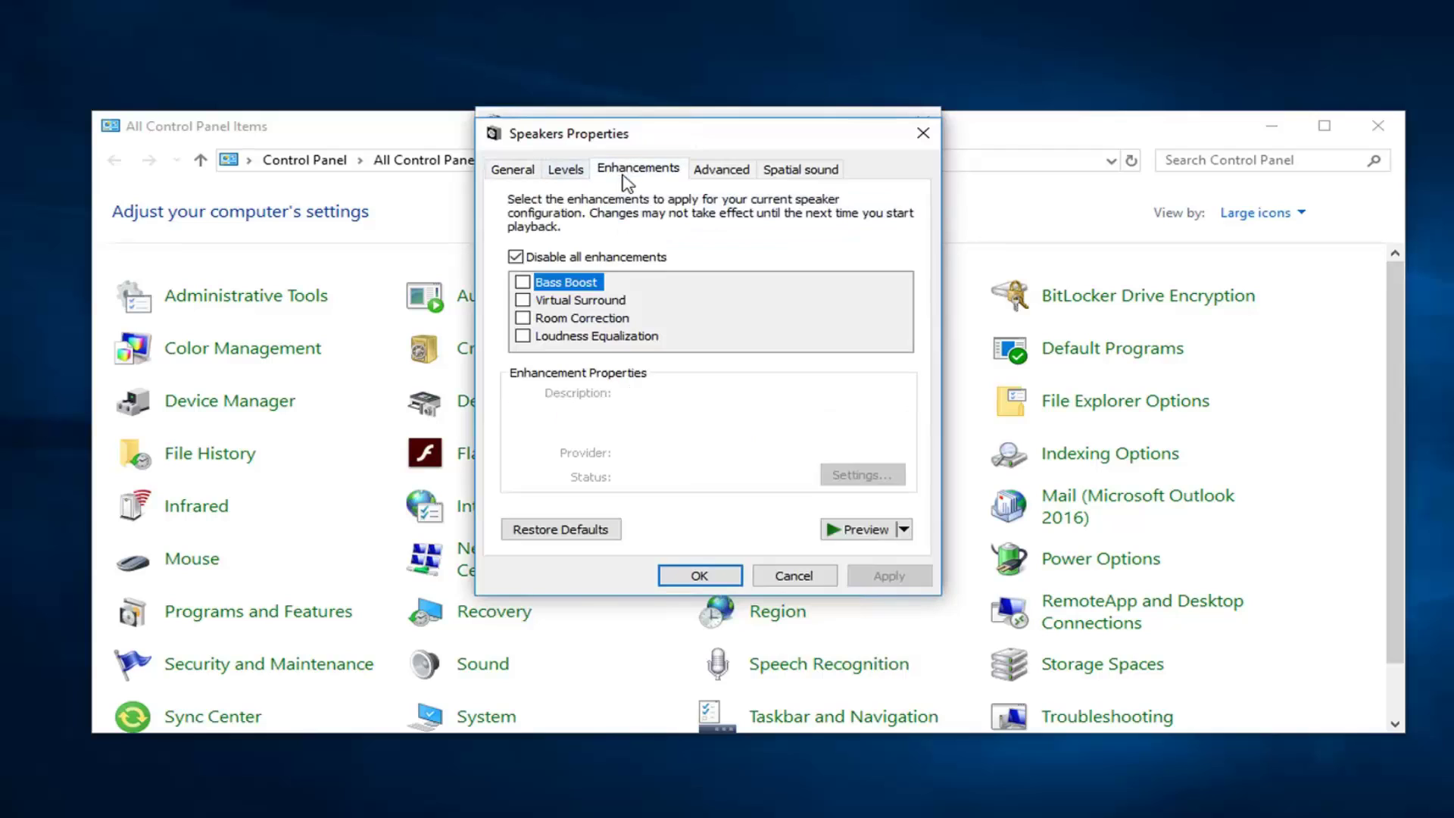
pyautogui.click(571, 178)
pyautogui.click(730, 176)
pyautogui.click(565, 176)
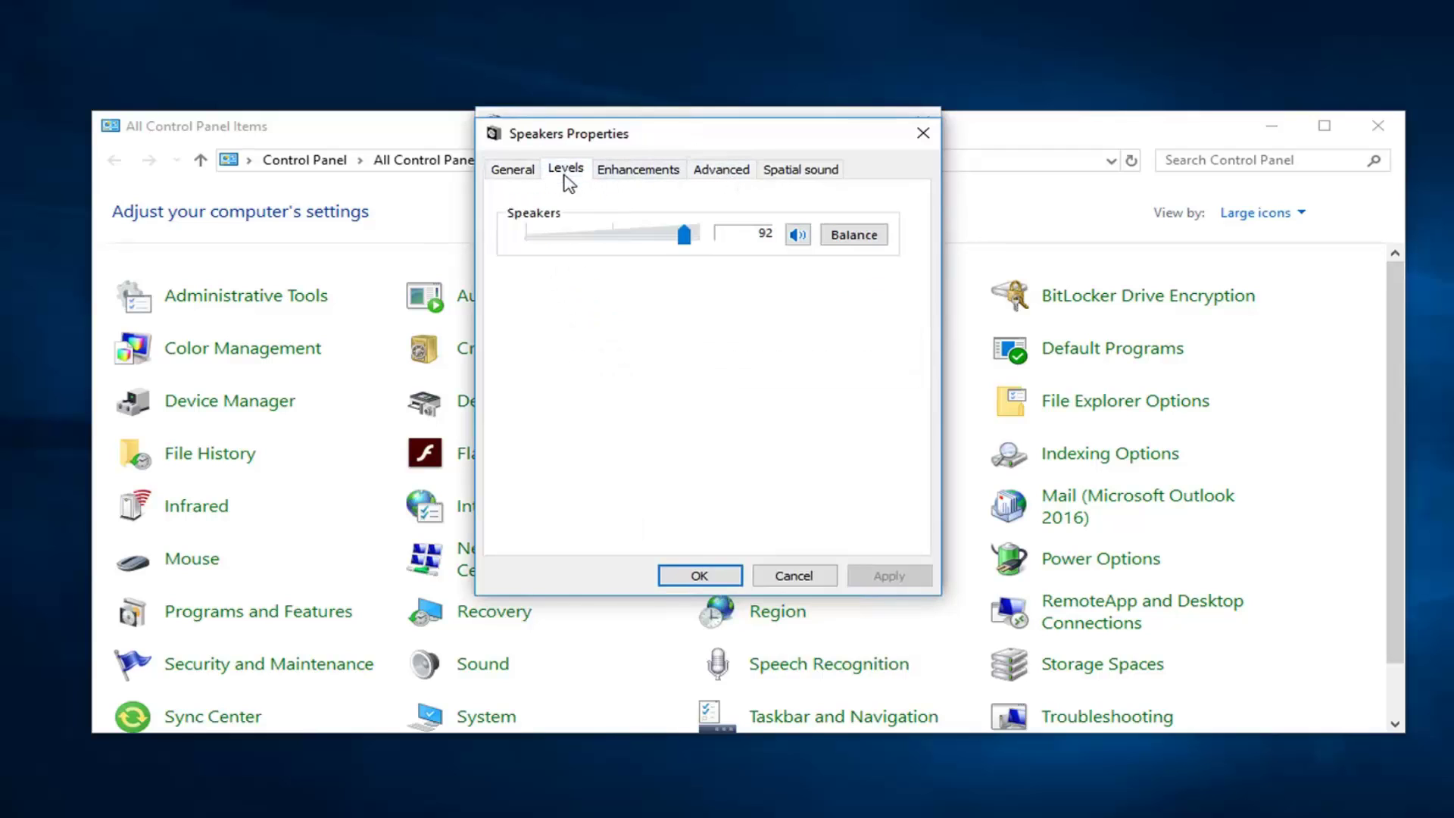
pyautogui.moveTo(683, 235); pyautogui.dragTo(671, 241)
# - Set the default format to 24 bit, 192000 Hz (Studio Quality), apply and confirm
pyautogui.click(698, 177)
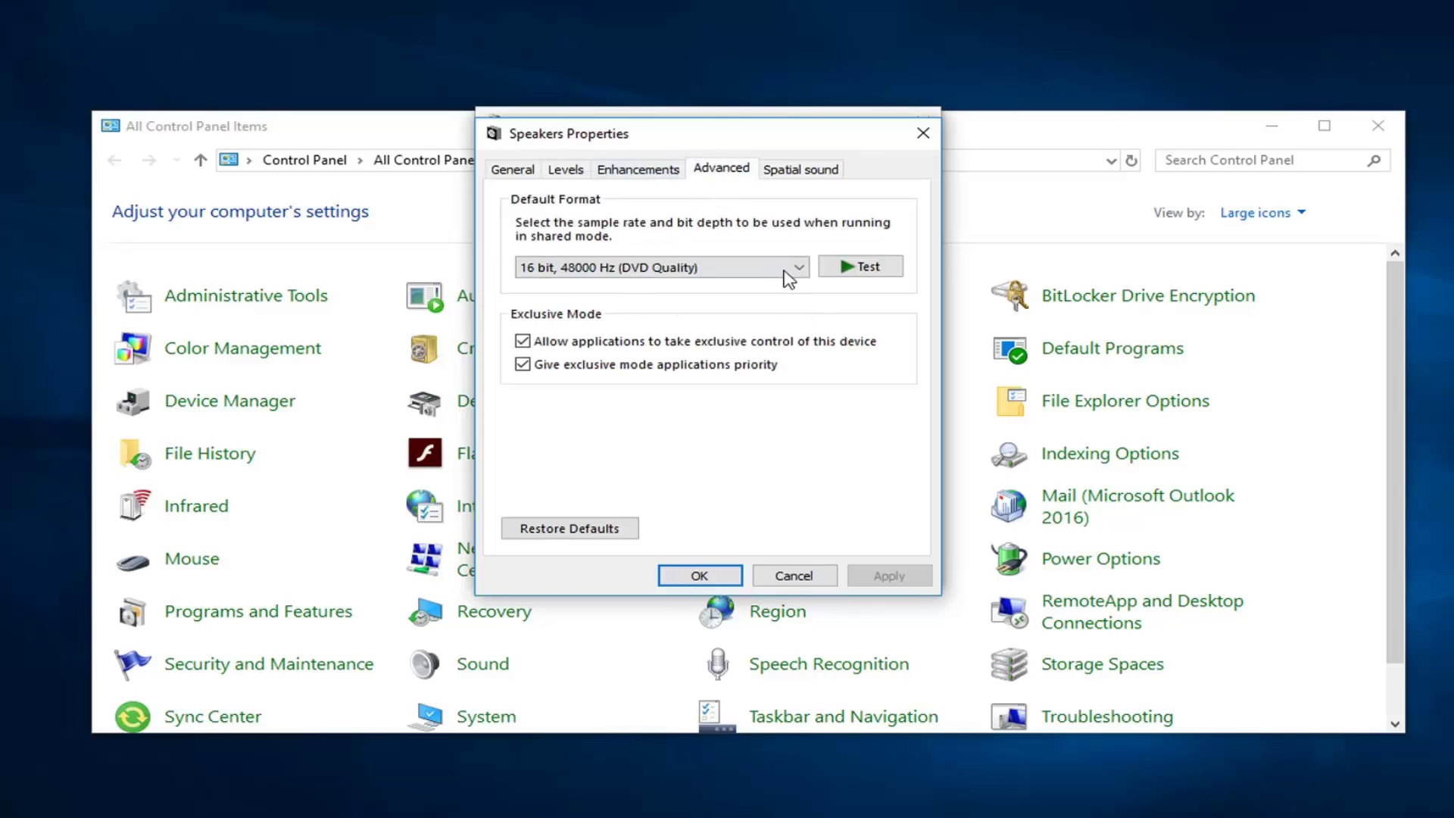
pyautogui.click(784, 270)
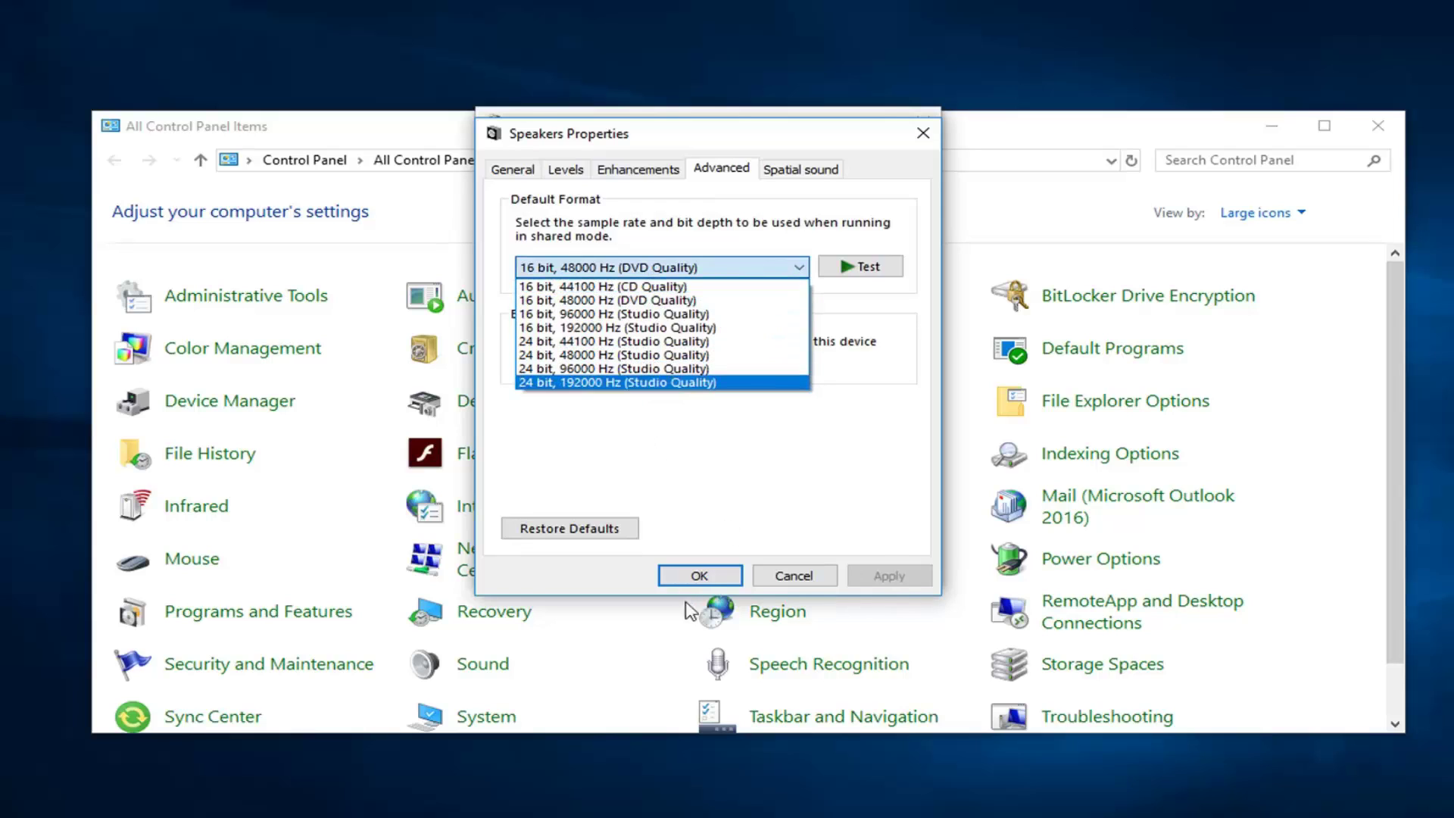
pyautogui.click(608, 328)
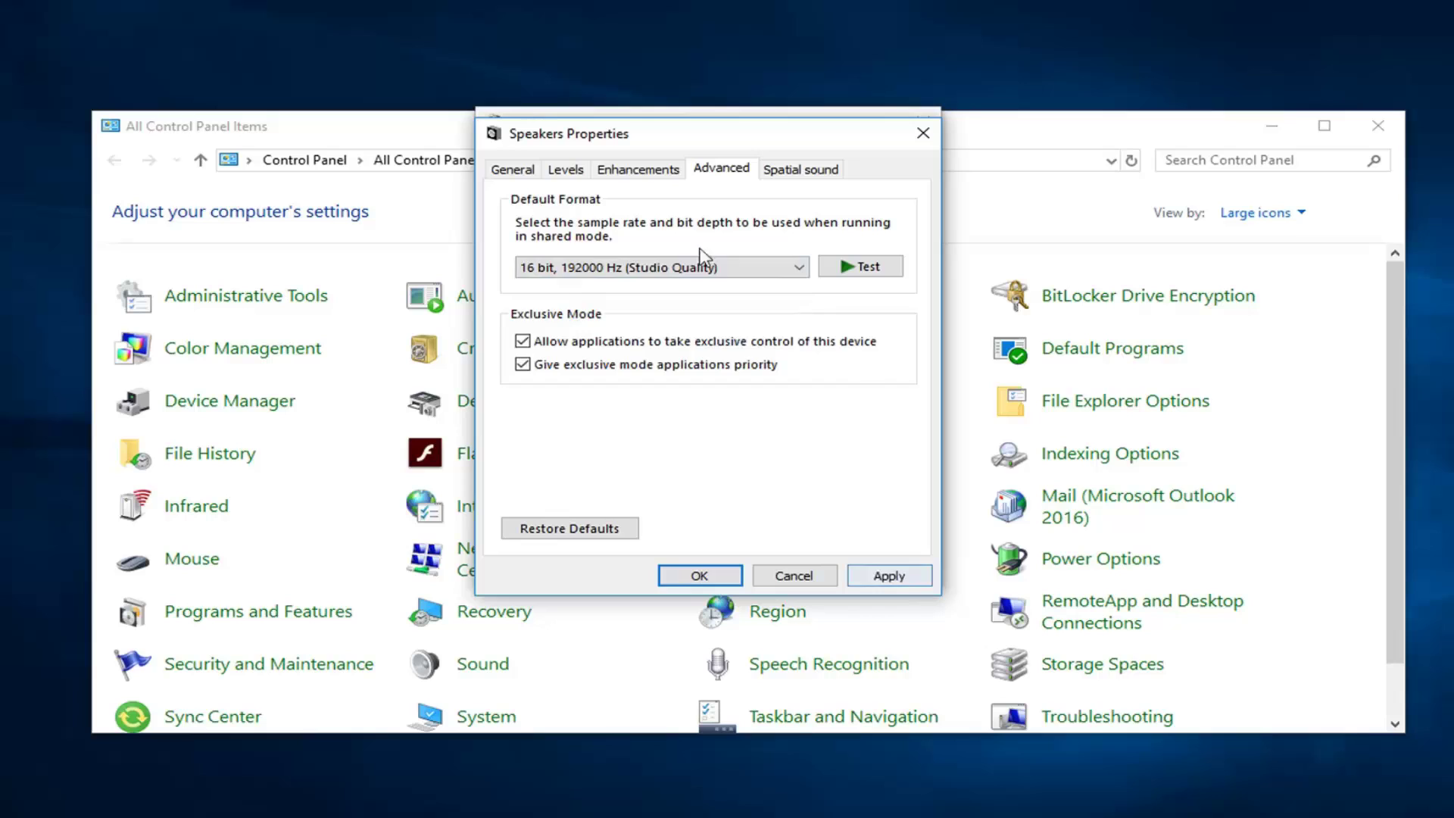
pyautogui.click(649, 269)
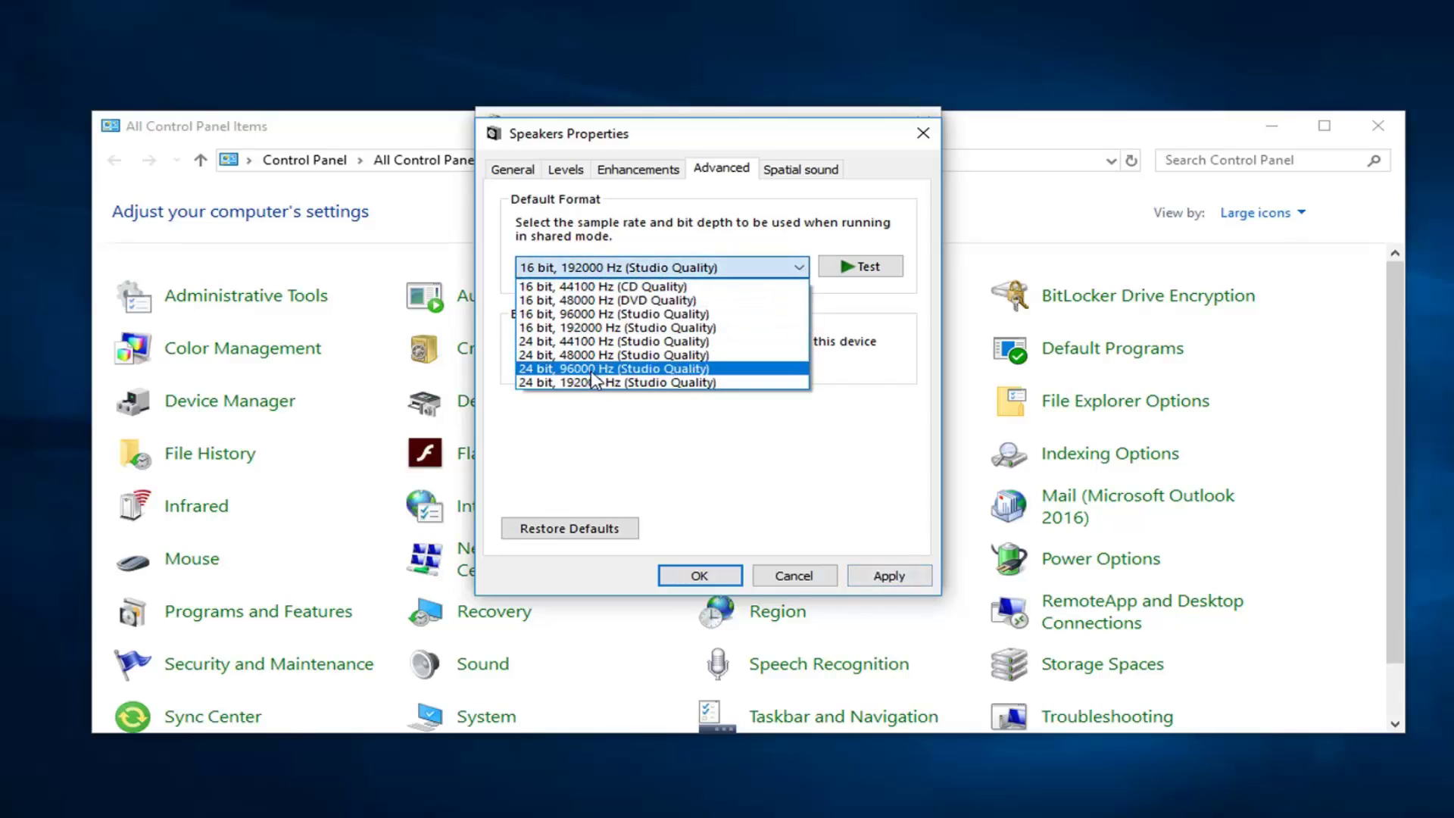
pyautogui.click(592, 383)
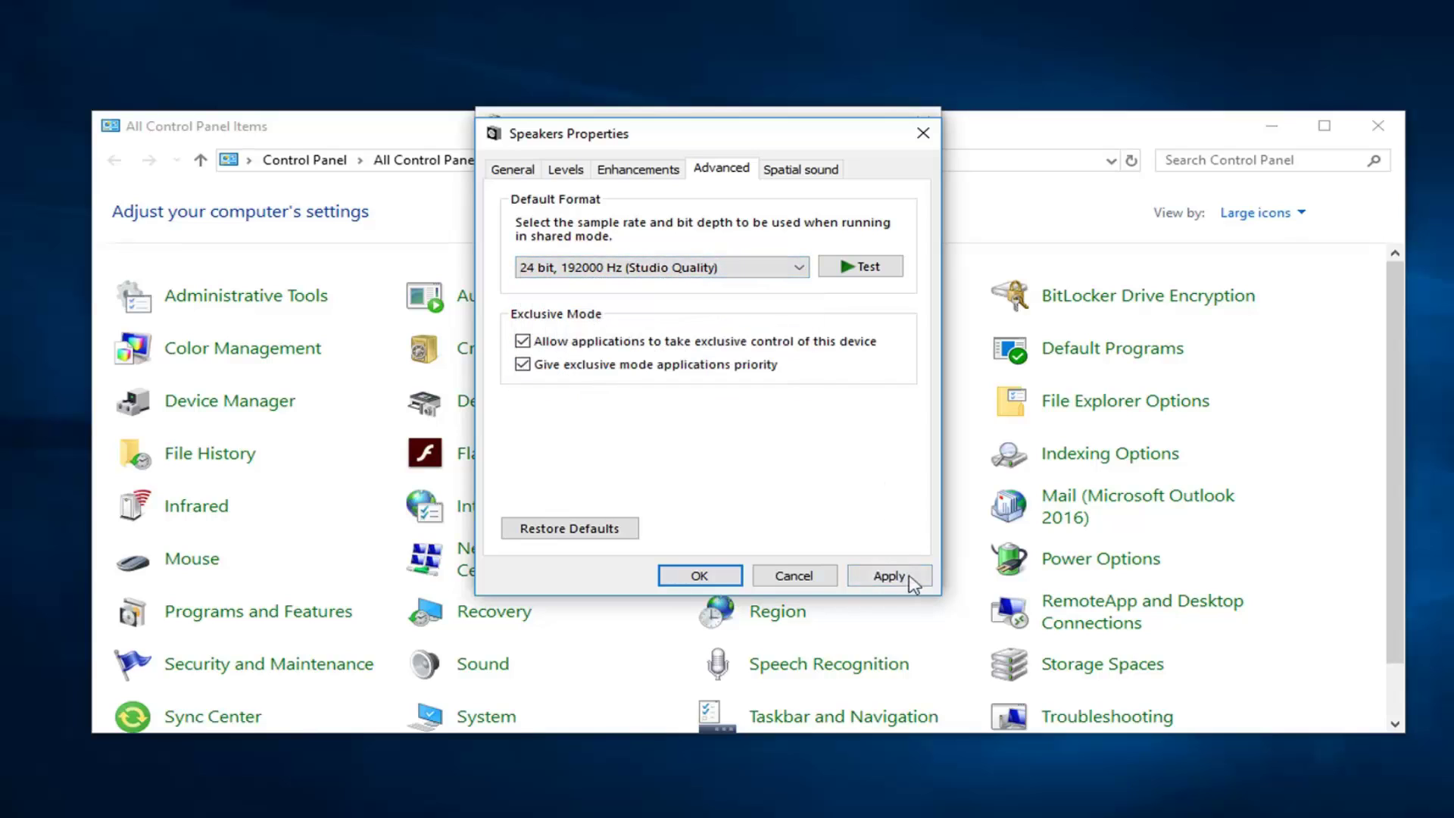
pyautogui.click(890, 577)
pyautogui.click(888, 576)
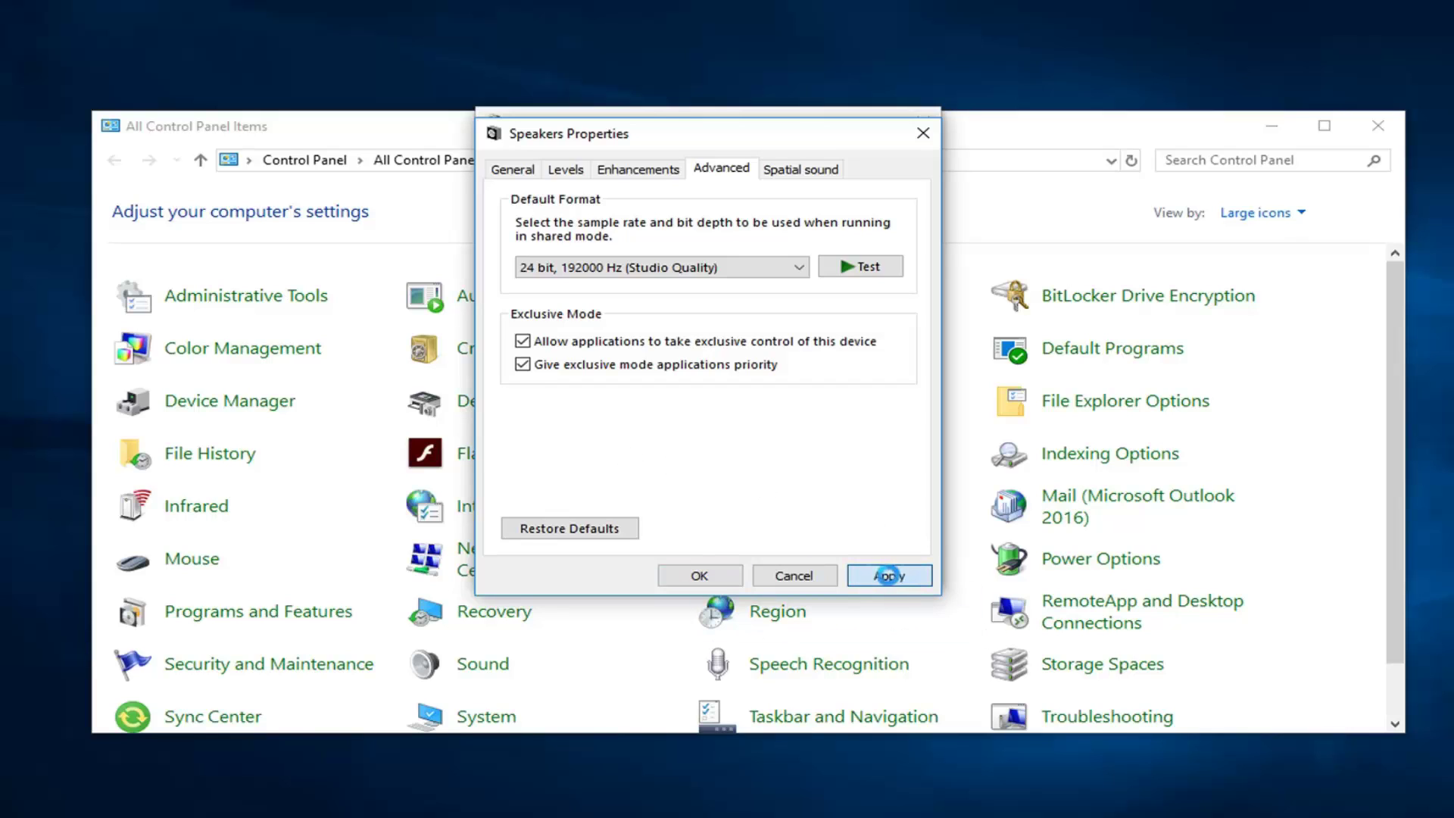
pyautogui.click(687, 576)
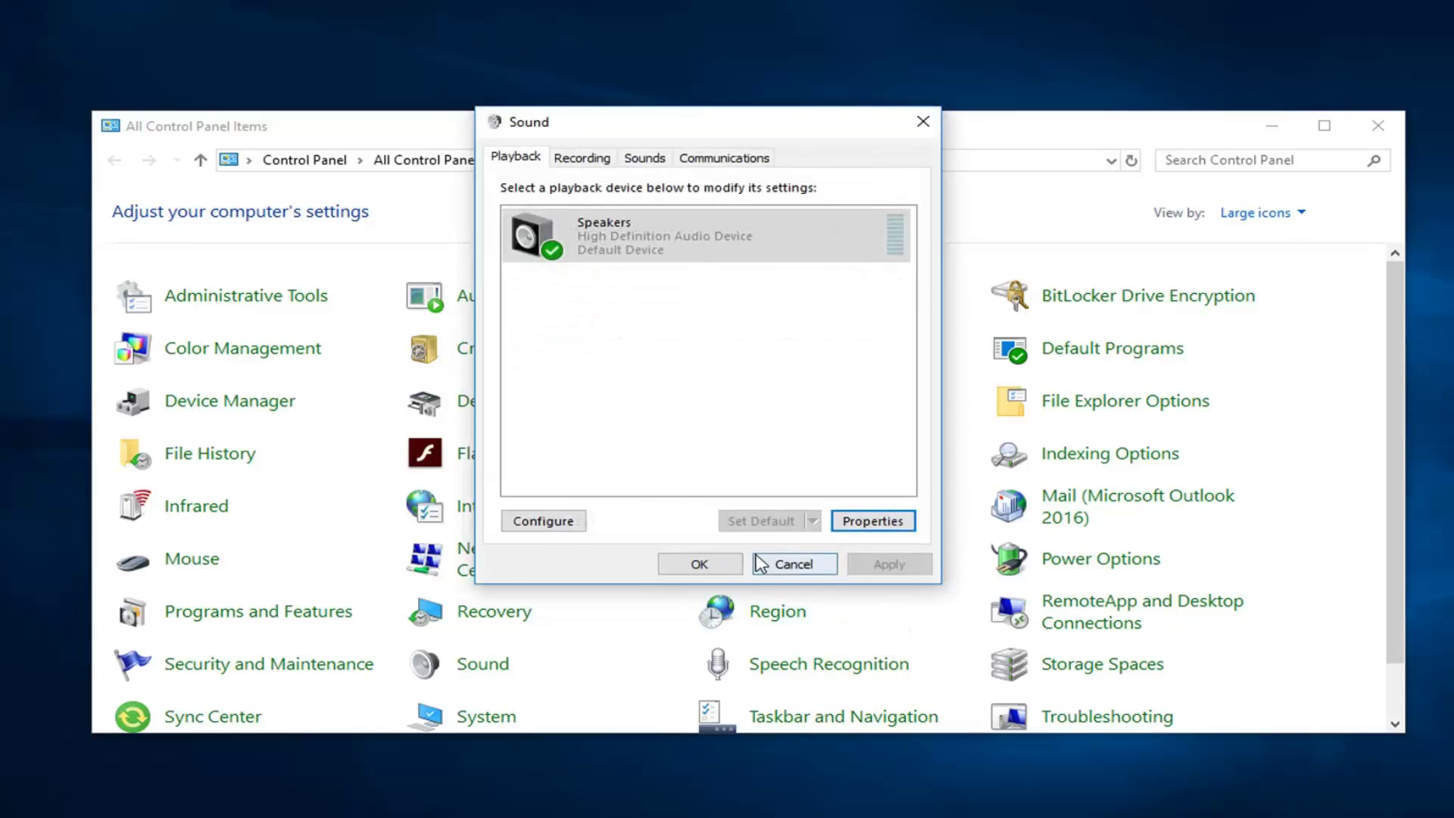
# - Close Sound and Control Panel, then reach the Troubleshoot settings page via Start search
pyautogui.click(923, 122)
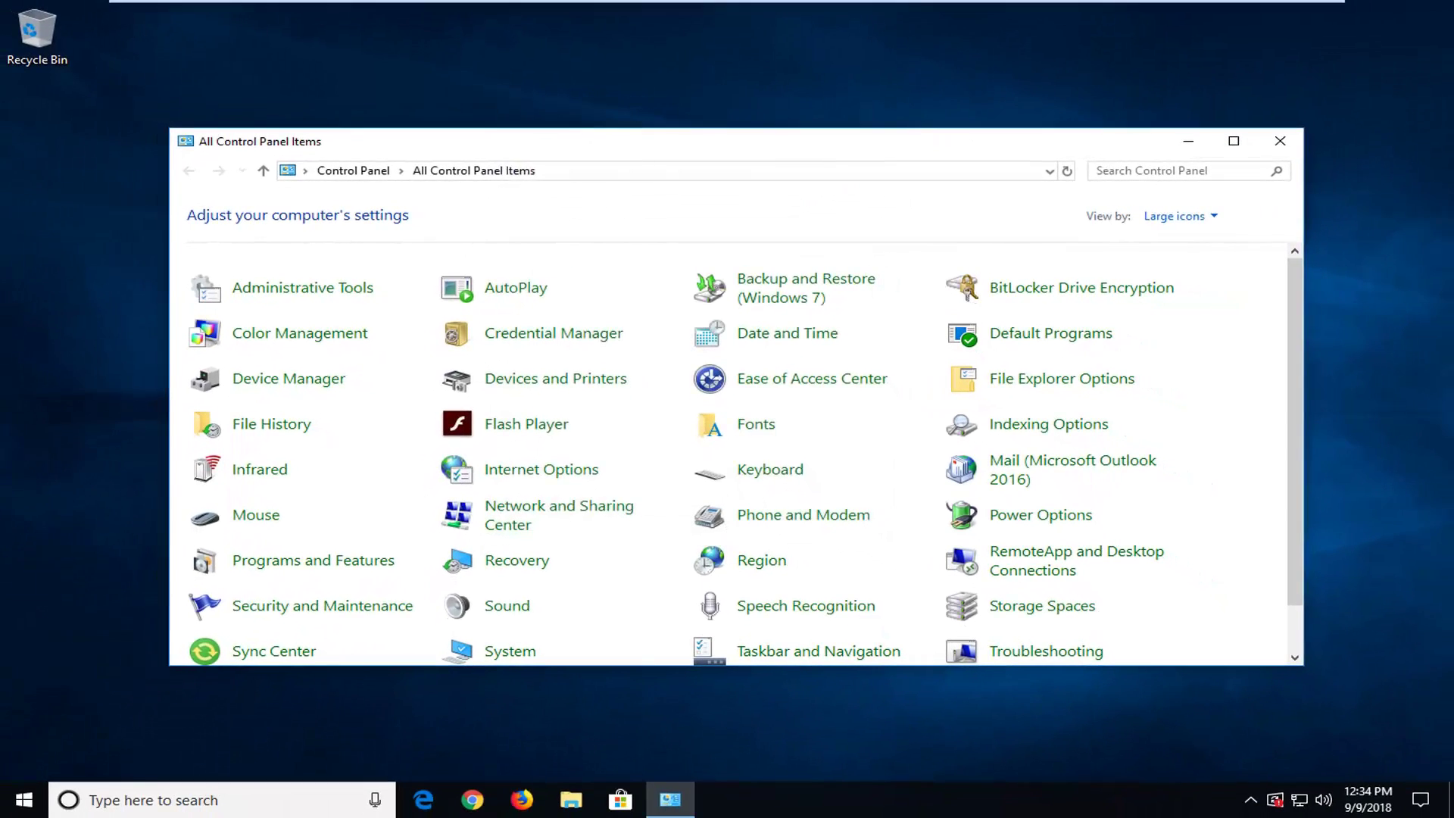
pyautogui.click(1281, 141)
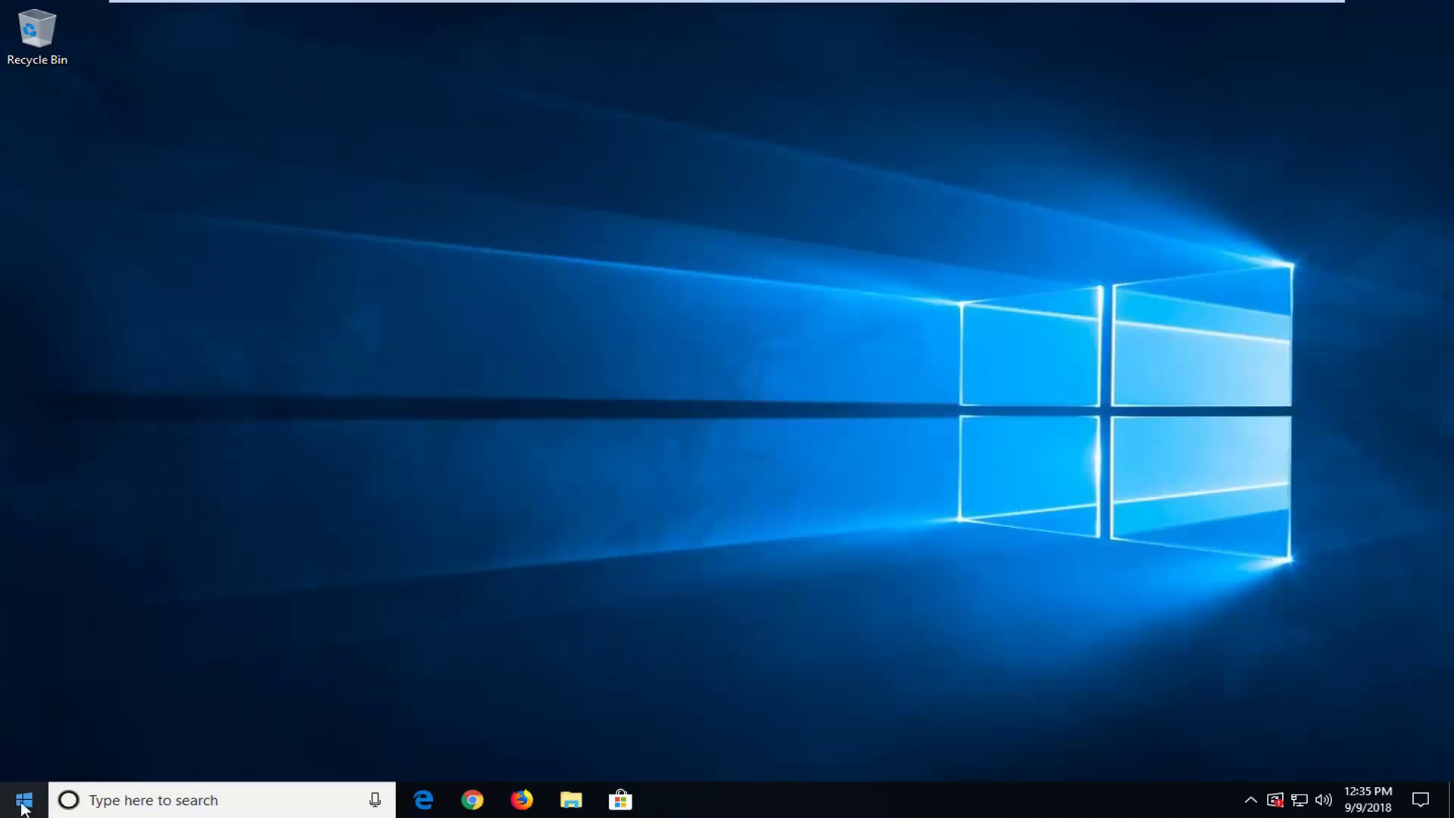
pyautogui.click(5, 805)
pyautogui.write('troubleshoot')
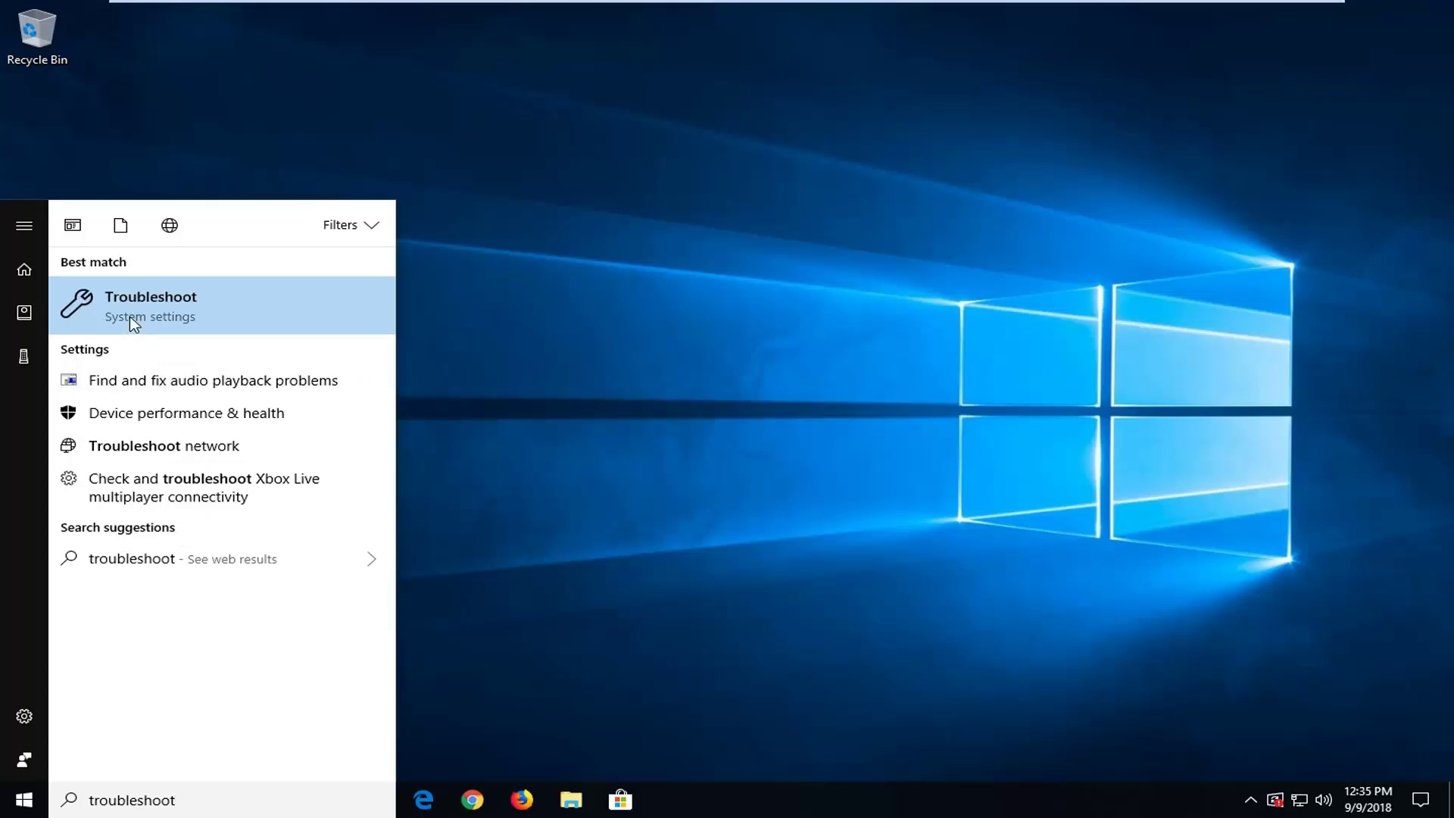
pyautogui.click(132, 301)
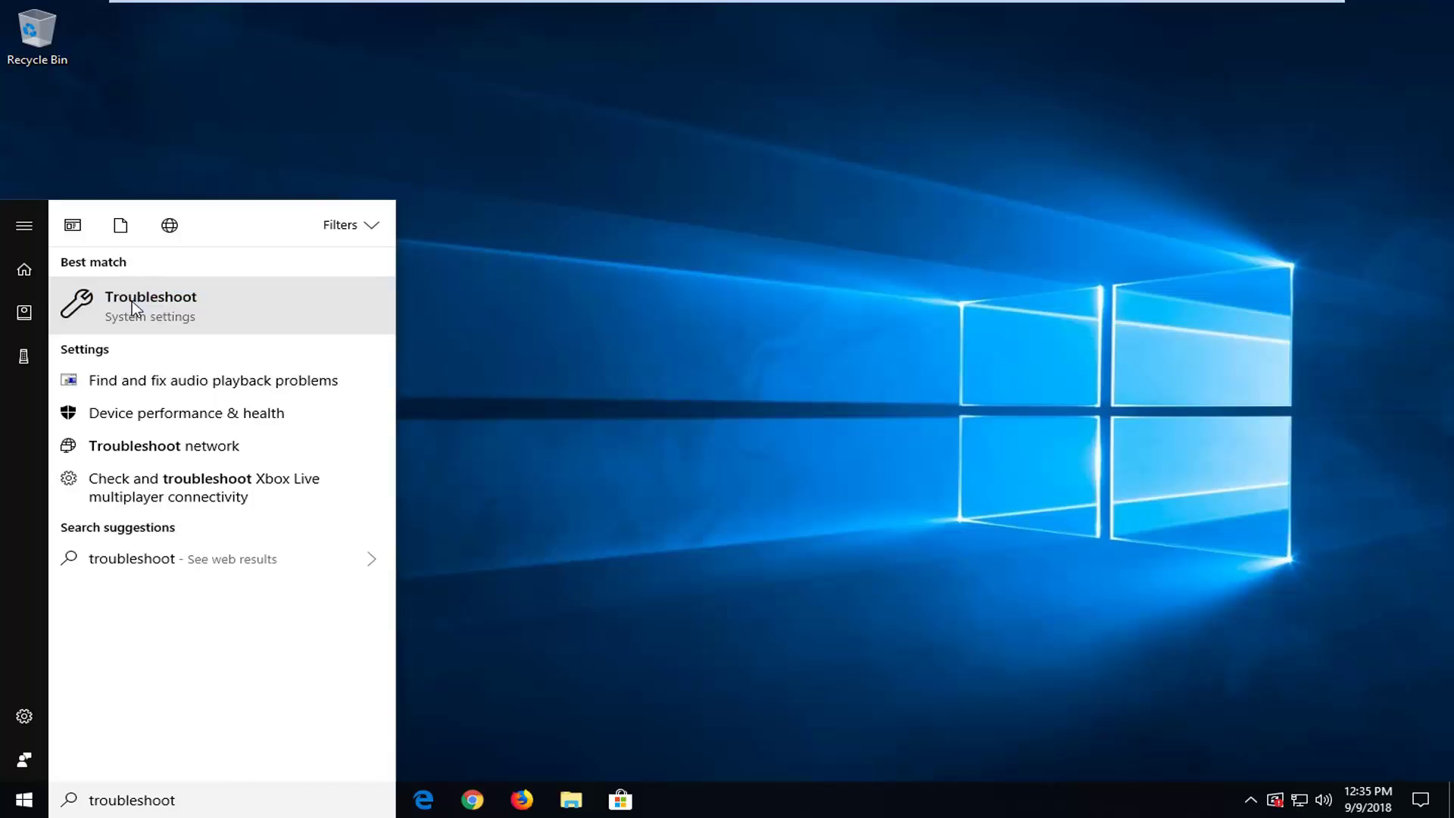
pyautogui.click(132, 301)
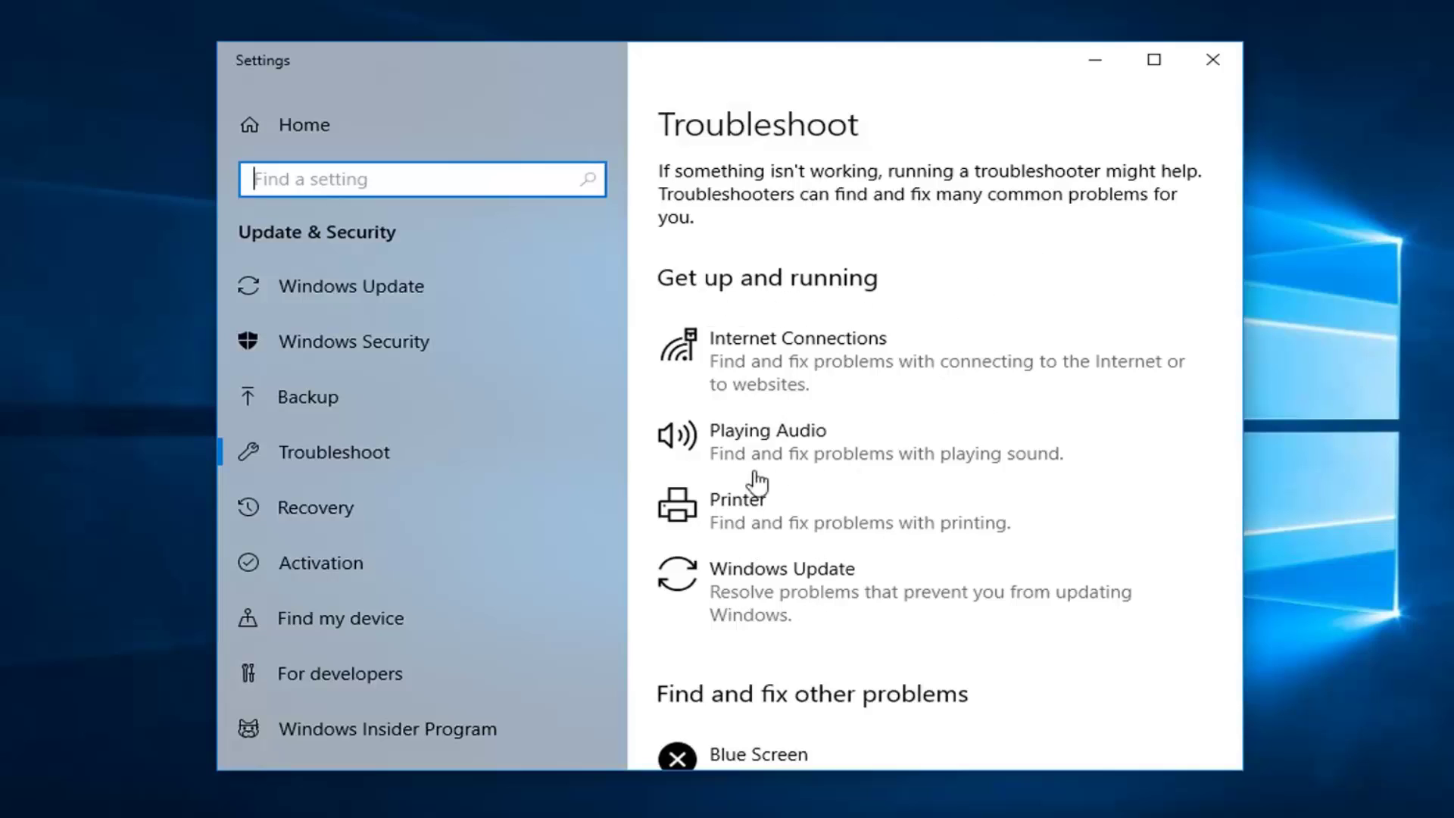
pyautogui.moveTo(864, 441)
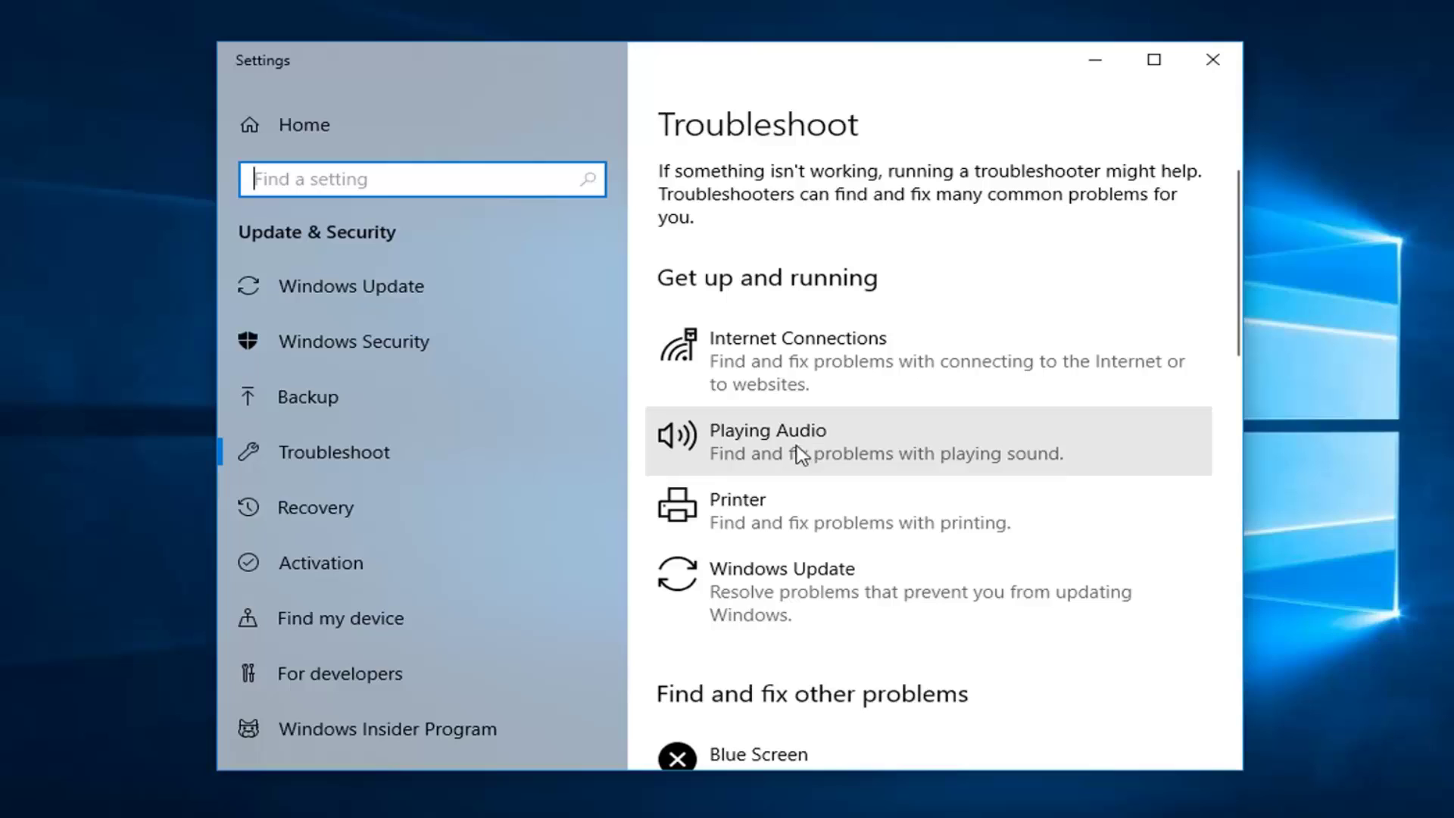
# - Run the Playing Audio troubleshooter and decline opening Audio Enhancements
pyautogui.click(904, 444)
pyautogui.click(1016, 517)
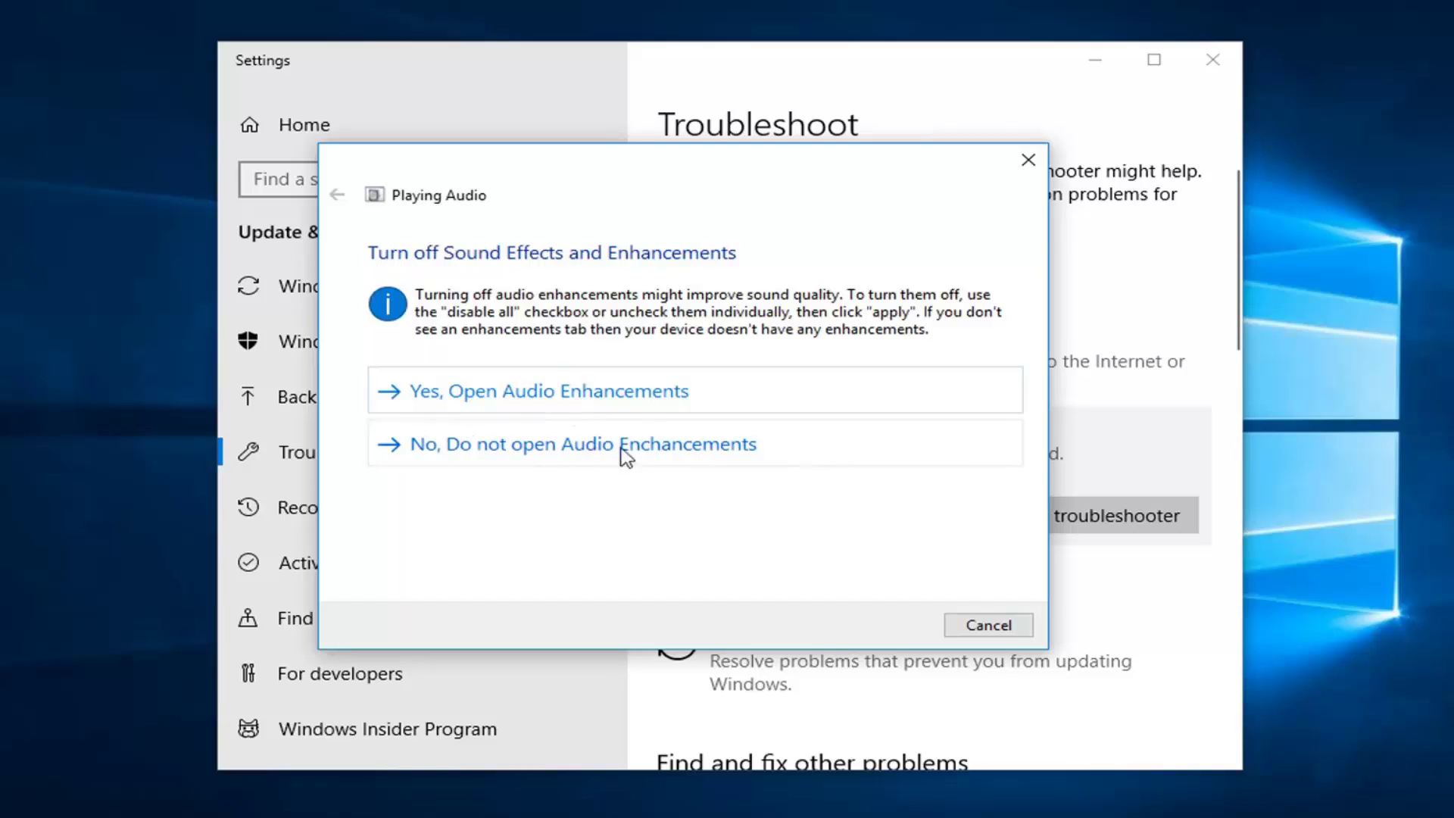
pyautogui.click(545, 448)
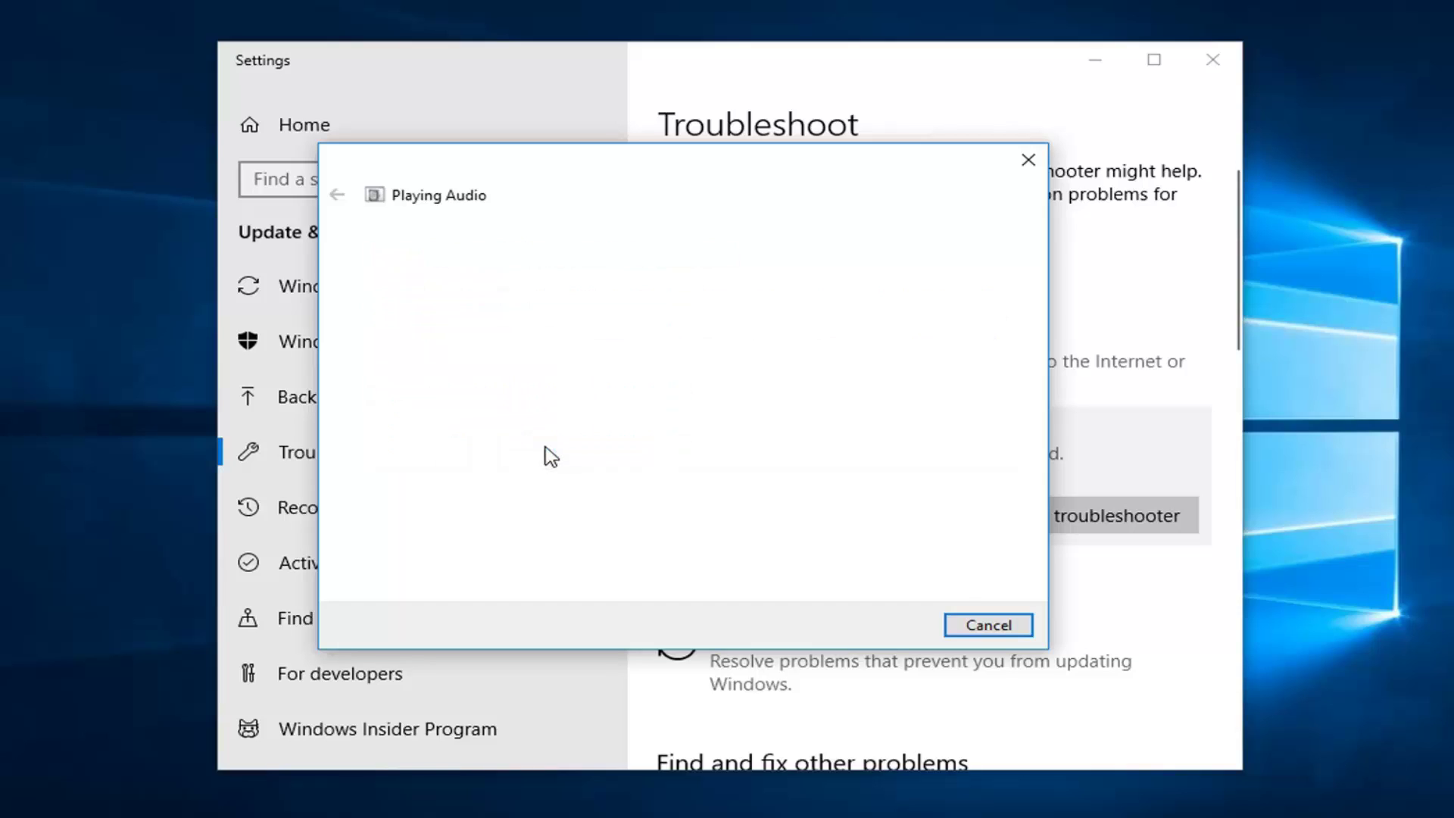